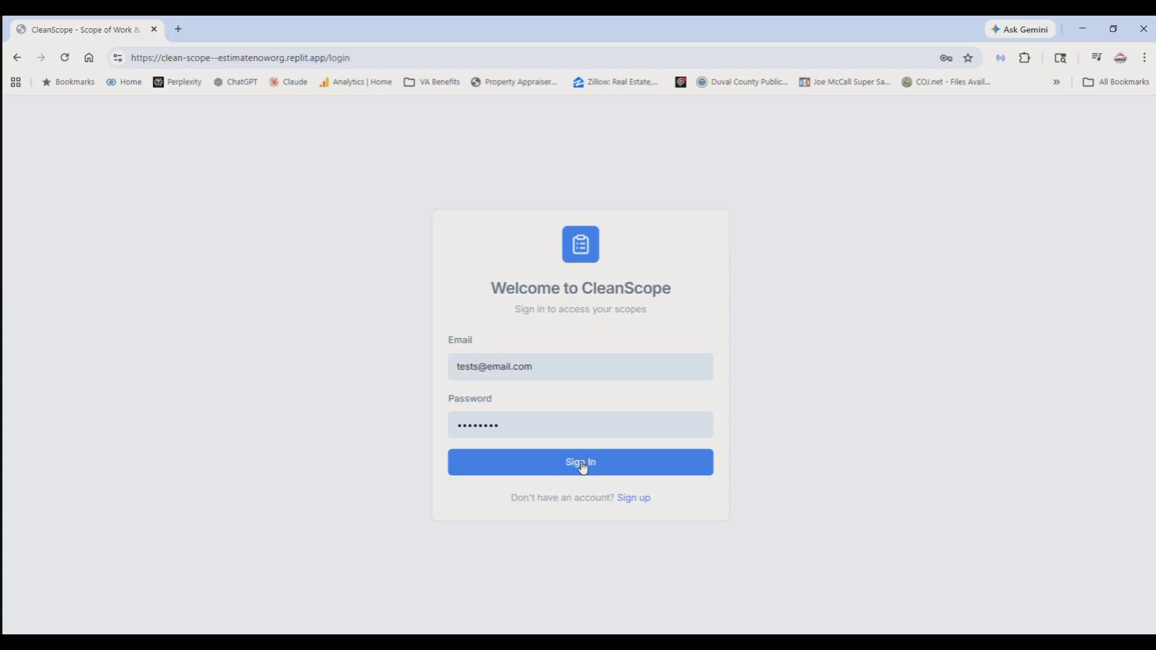
- Sign in with the filled-in account credentials and open the form for creating a new scope
left_click(582, 467)
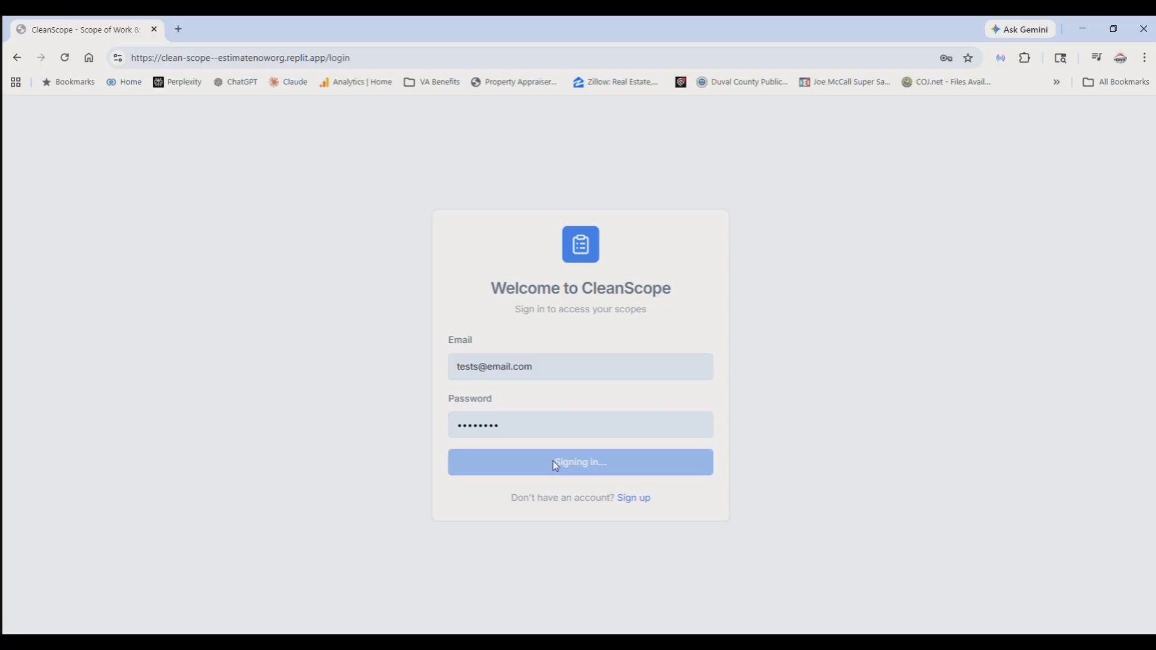
double_click(498, 427)
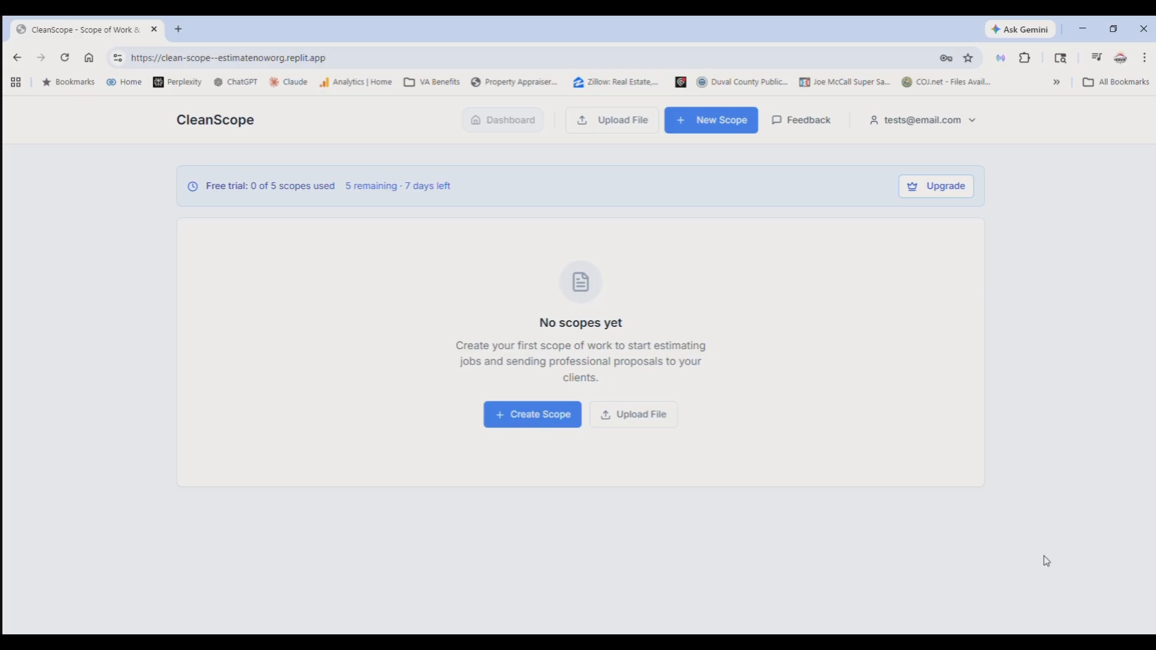
left_click(531, 425)
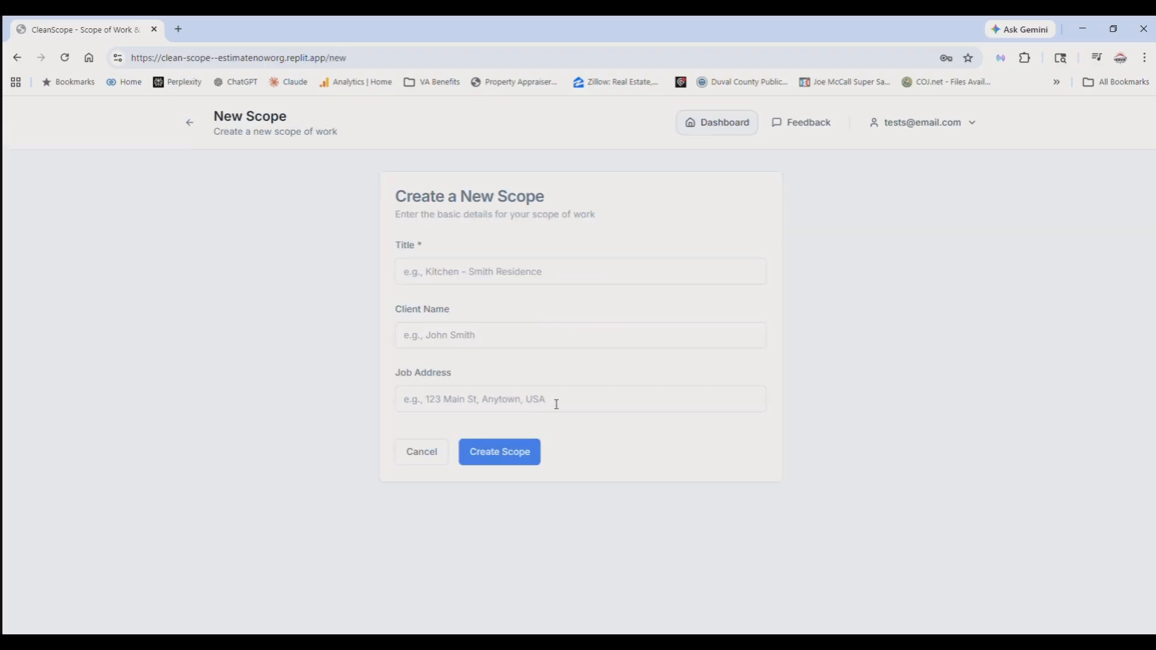
- Title the new scope with the client's first name followed by "Kitchen Remodel"
left_click(456, 277)
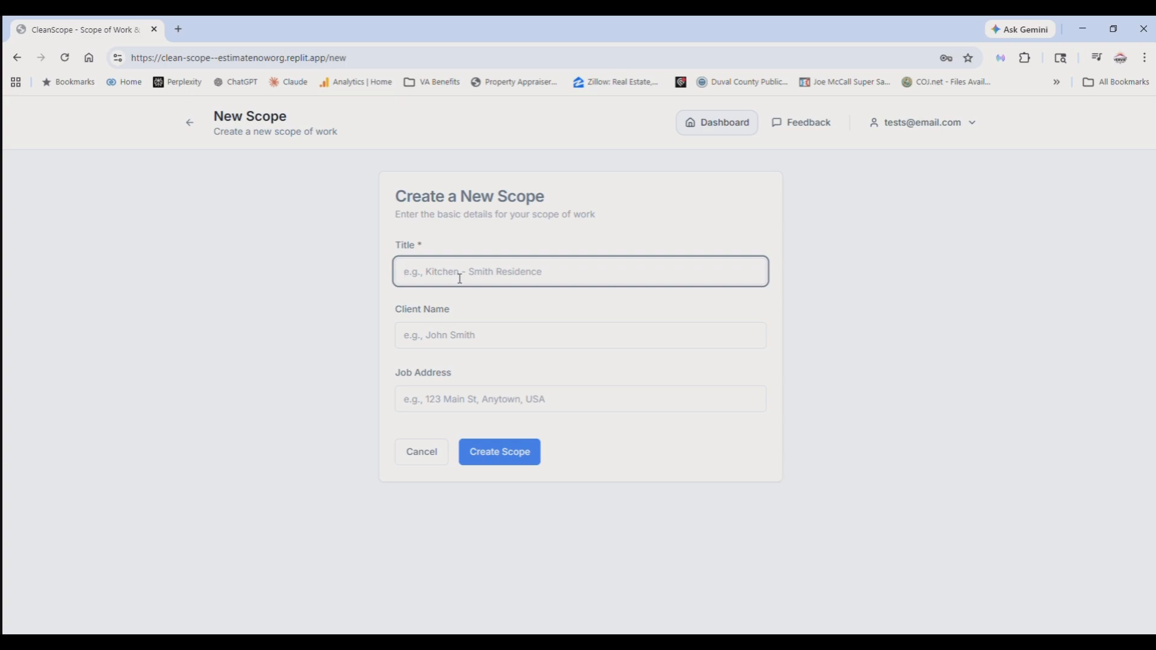
type("Leslie Kitchen Remodel")
- Enter the client's full name in the new scope form
left_click(533, 331)
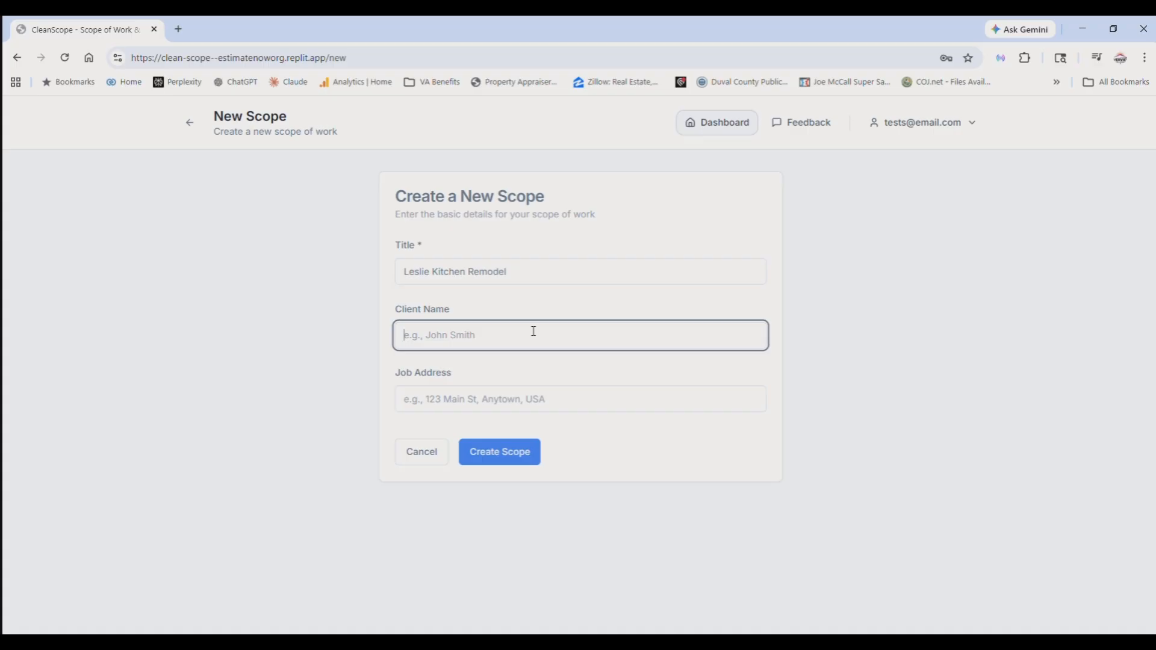
- Enter the full job address, including city, state and ZIP code, and create the scope
left_click(546, 405)
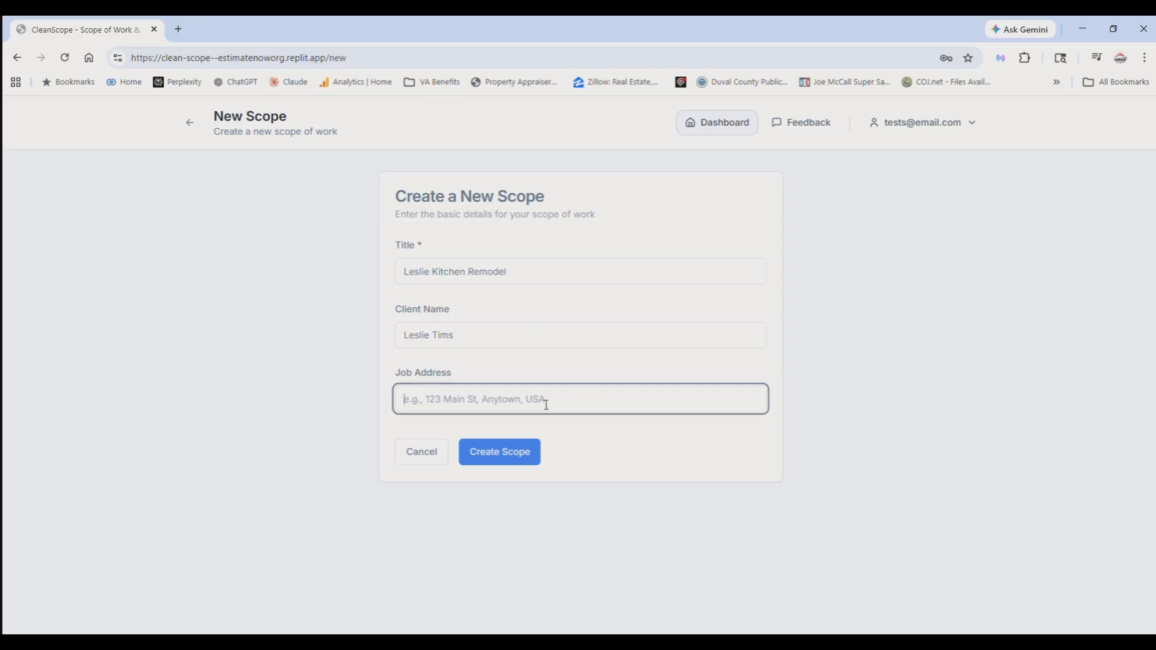
left_click(495, 459)
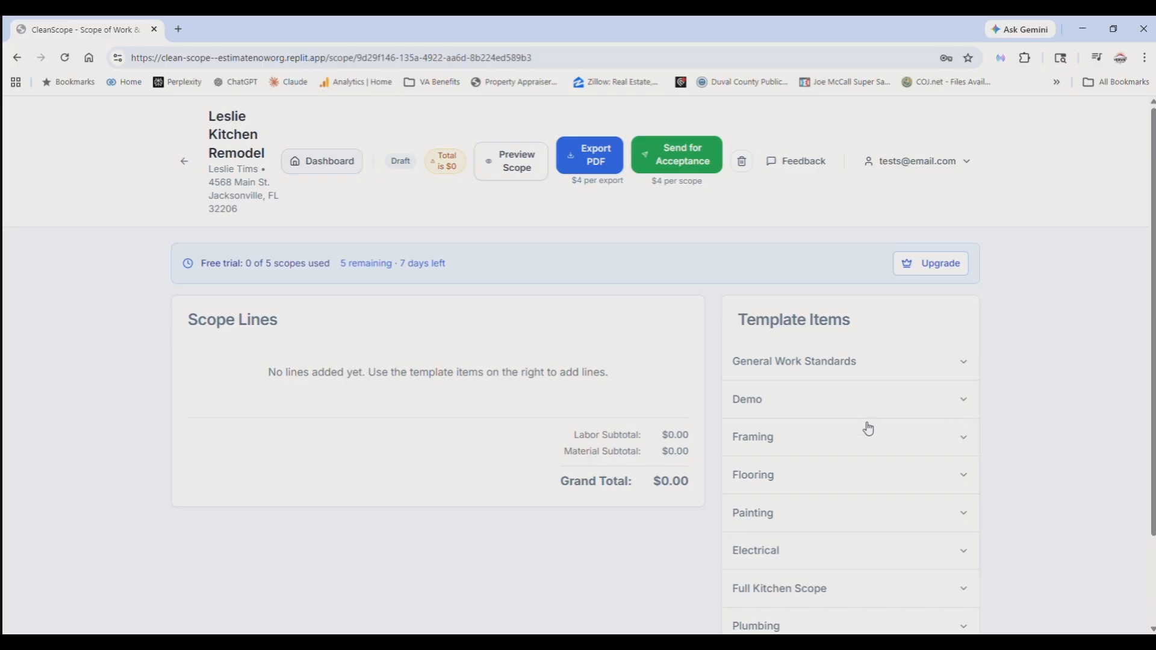
- Examine the available template categories, including the individual items under Plumbing and Electrical
scroll(925, 463, "down", 2)
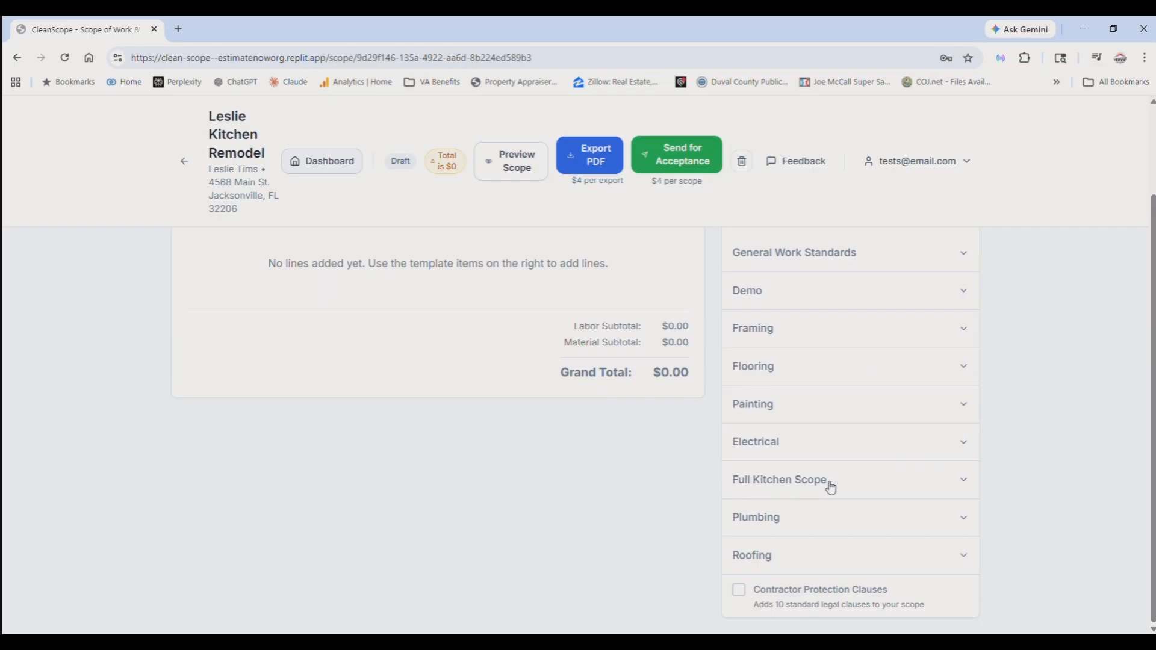
left_click(970, 523)
scroll(930, 602, "down", 2)
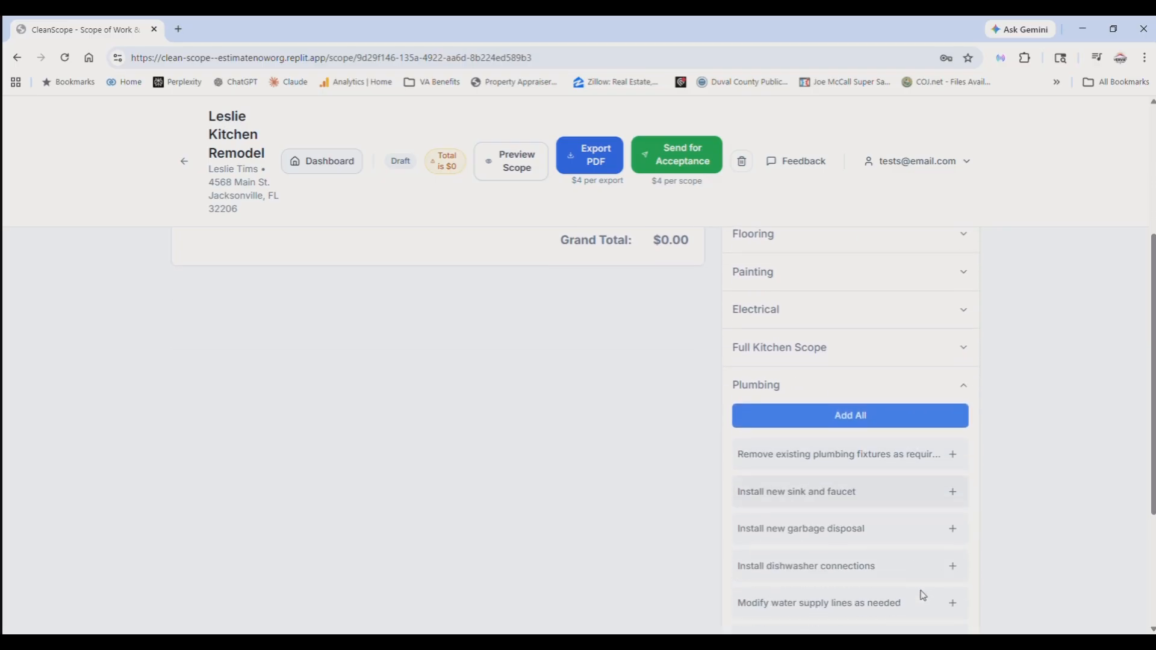
left_click(966, 383)
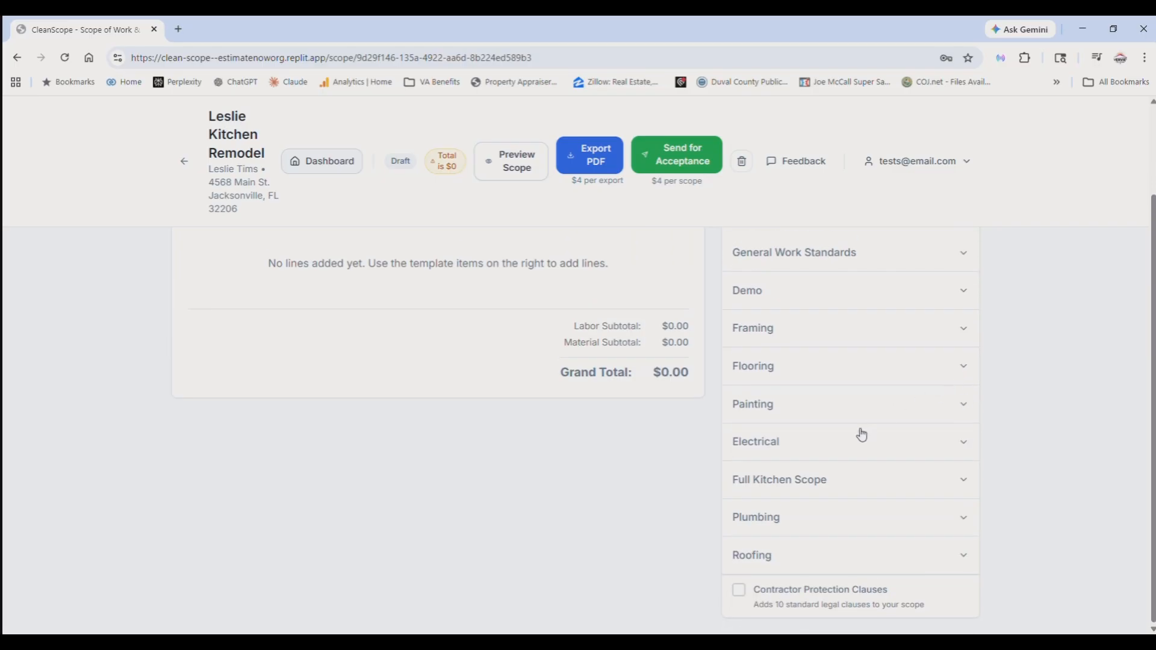
left_click(965, 444)
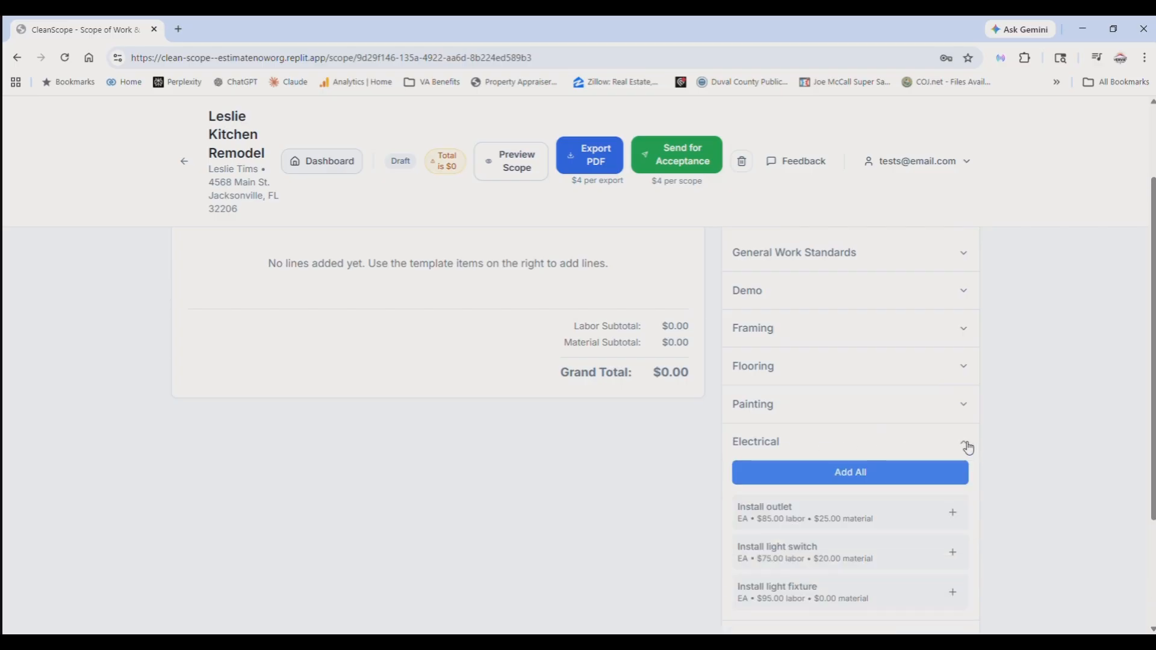
left_click(966, 446)
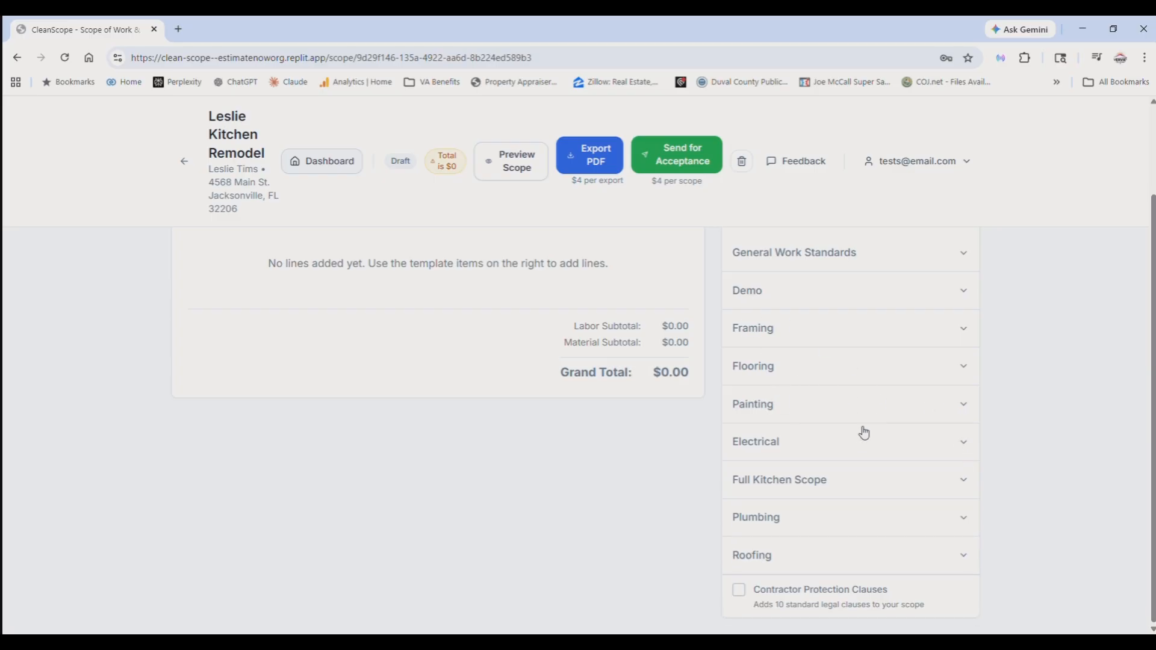
scroll(848, 405, "up", 1)
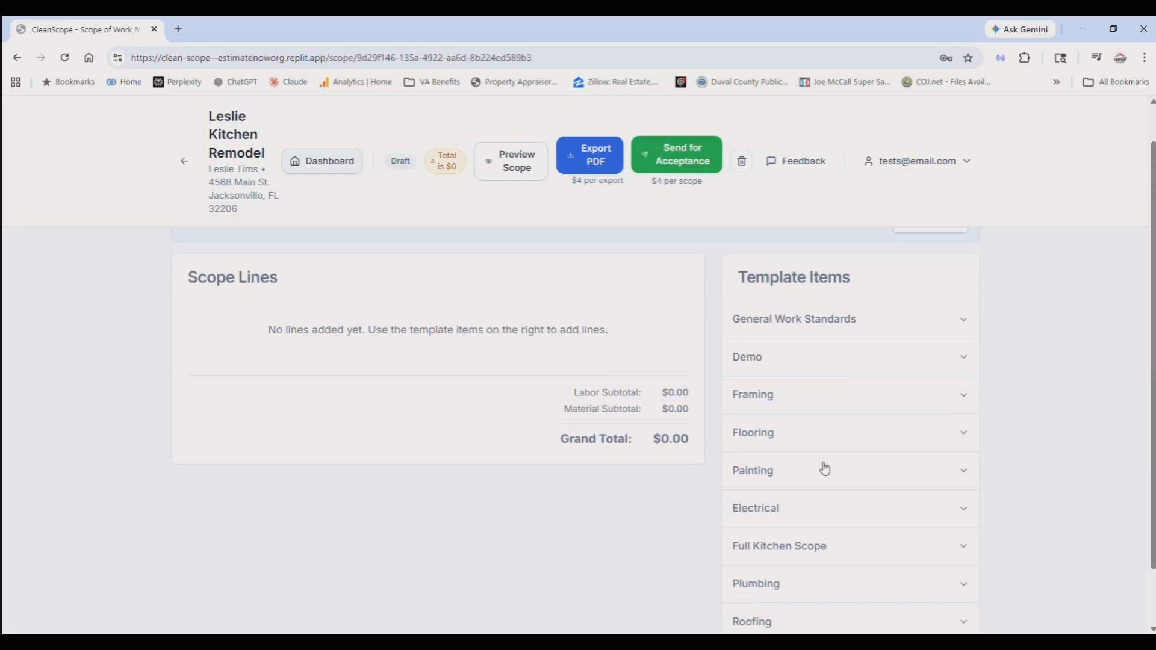
scroll(824, 468, "down", 1)
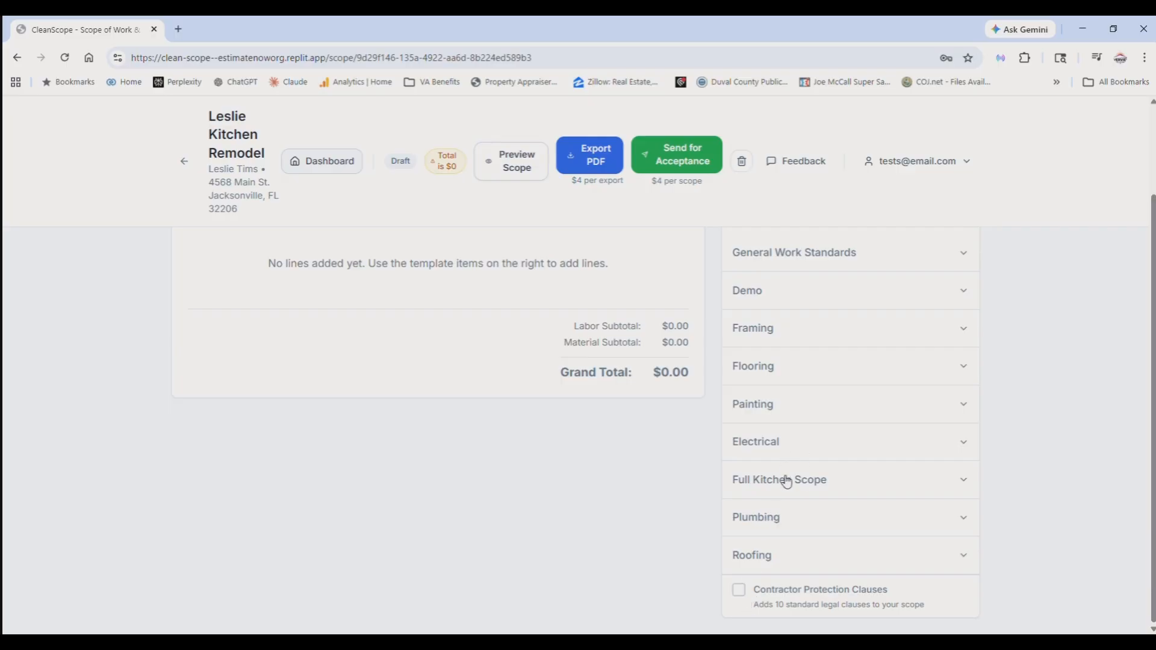
- Add all Full Kitchen Scope template items to the scope lines and look through them
left_click(962, 484)
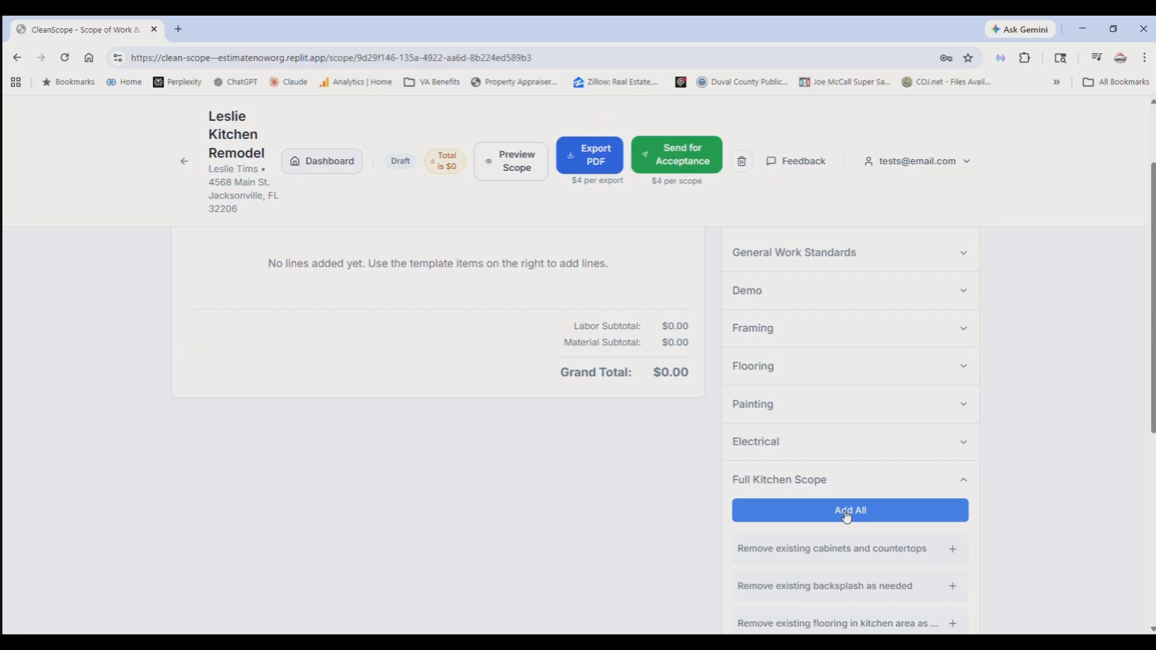
left_click(846, 516)
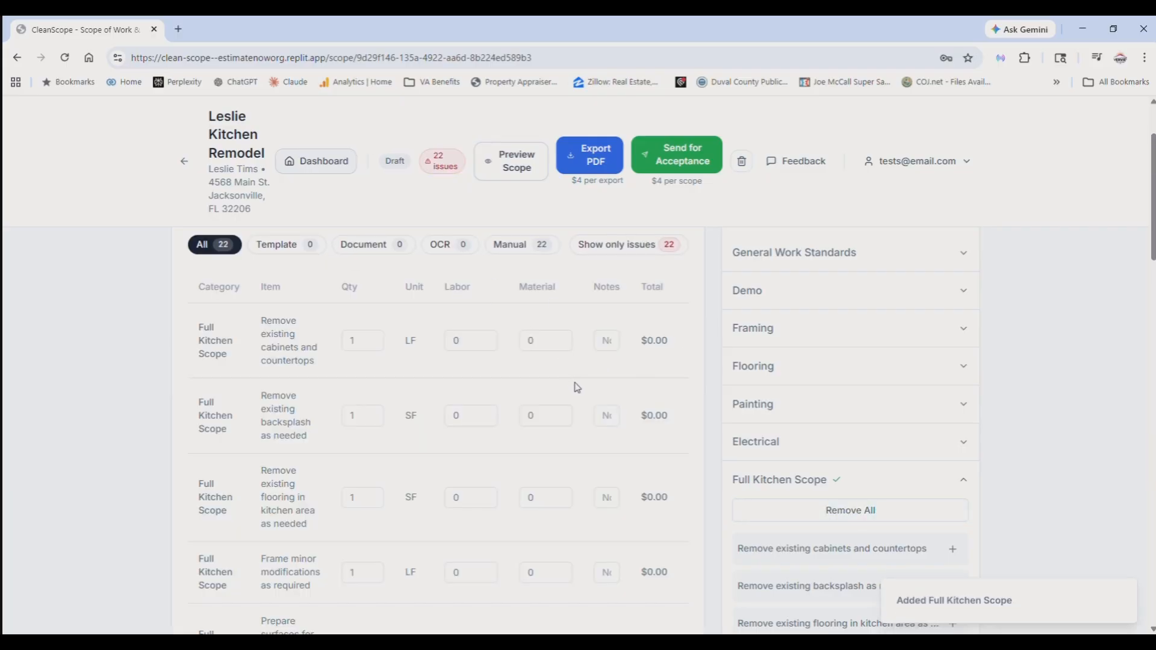
scroll(578, 387, "down", 1)
scroll(579, 396, "down", 10)
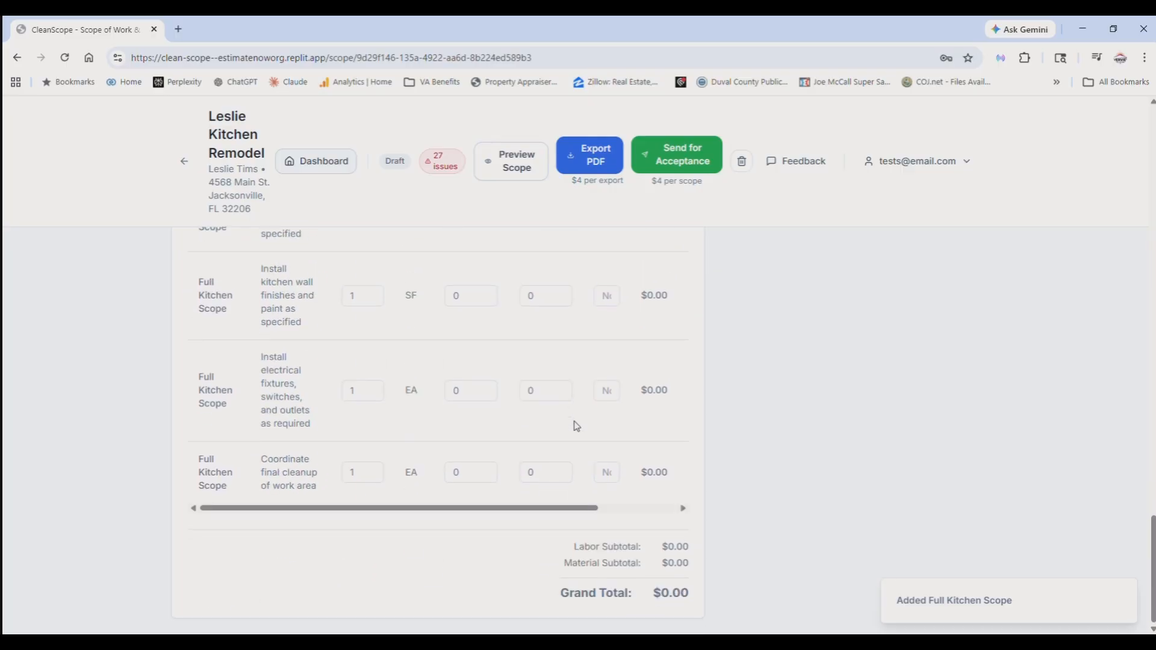
scroll(572, 426, "up", 10)
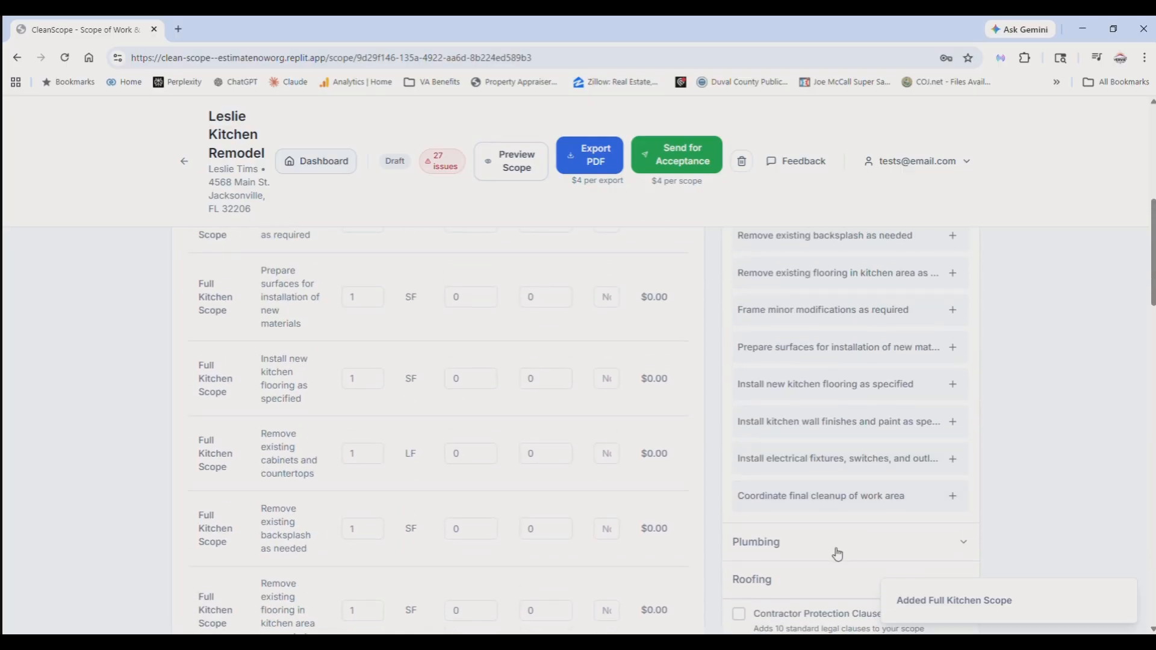
scroll(833, 548, "down", 3)
- Remove all Full Kitchen Scope items from the scope lines
scroll(892, 402, "up", 6)
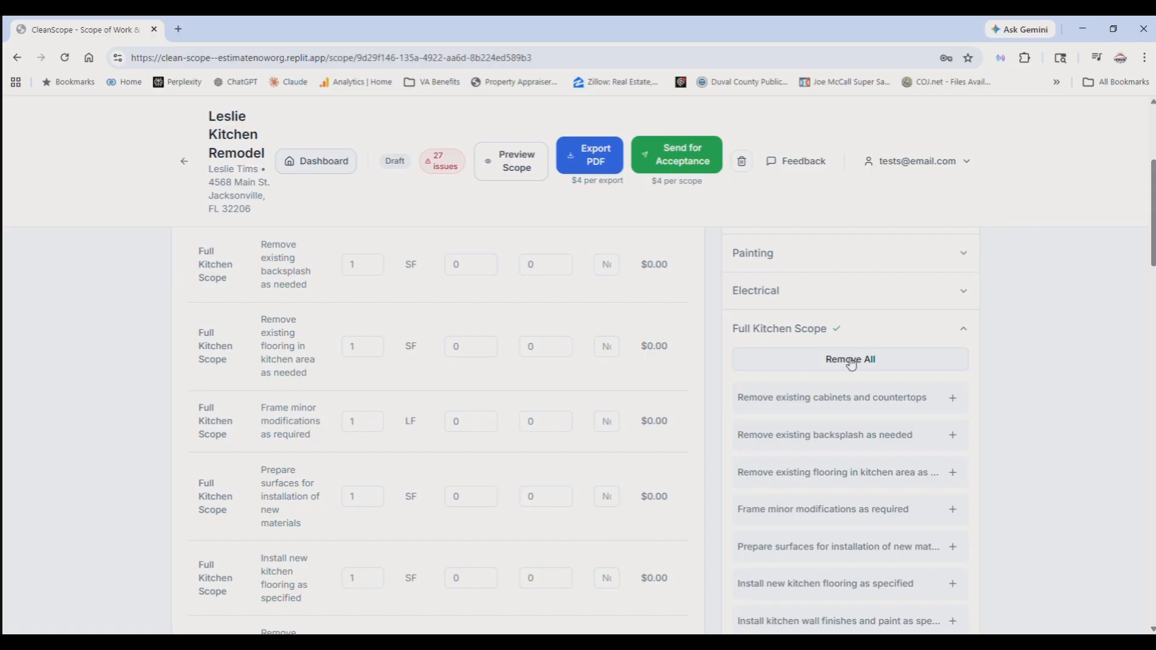
scroll(665, 385, "down", 5)
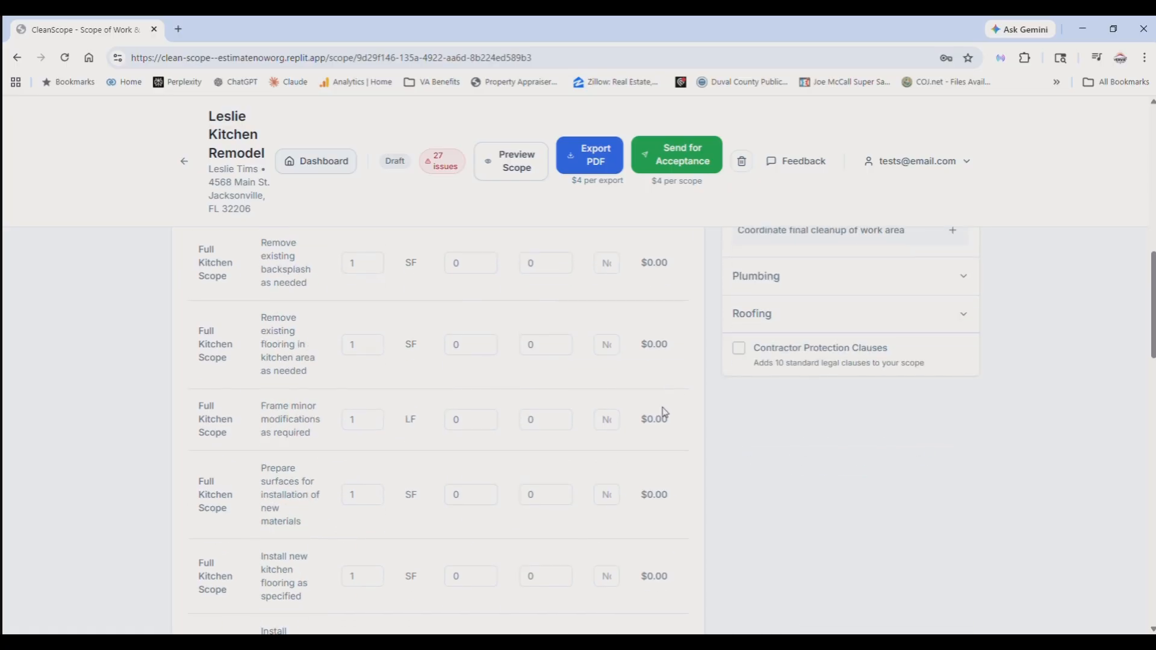
scroll(663, 434, "down", 15)
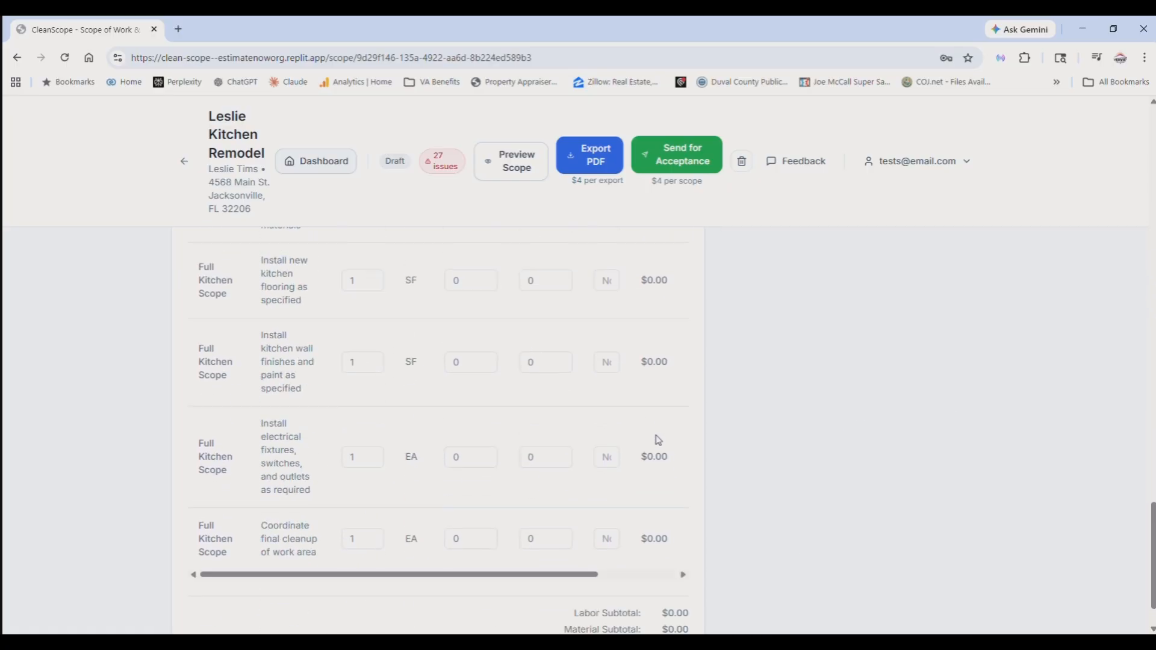
scroll(656, 444, "up", 20)
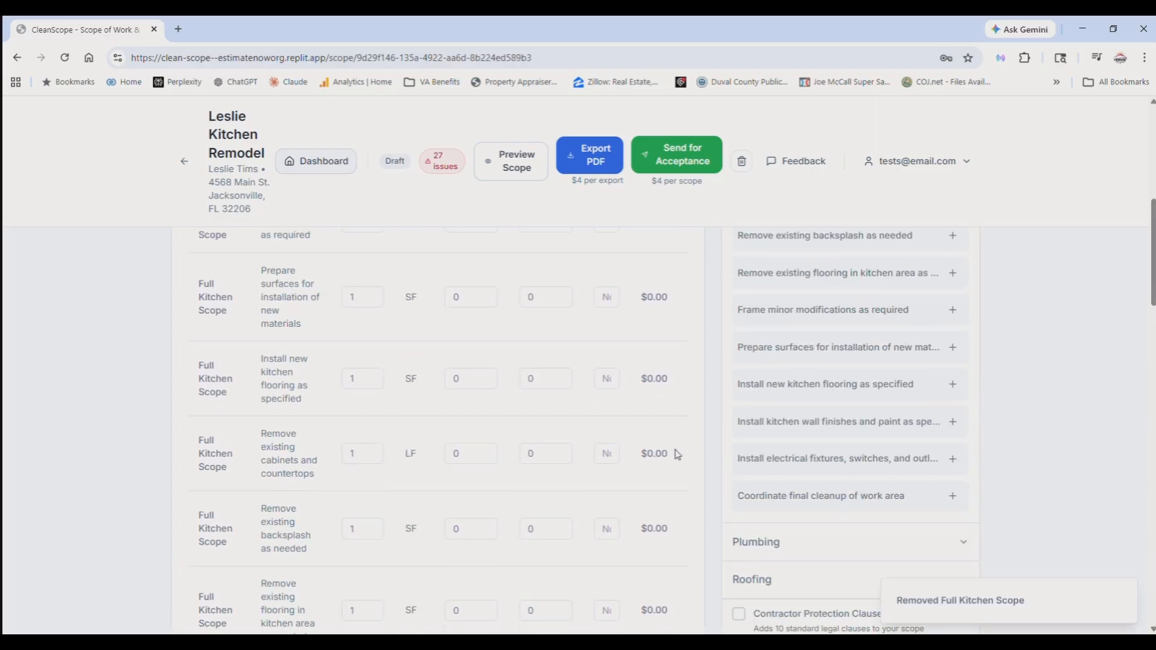
scroll(675, 455, "up", 4)
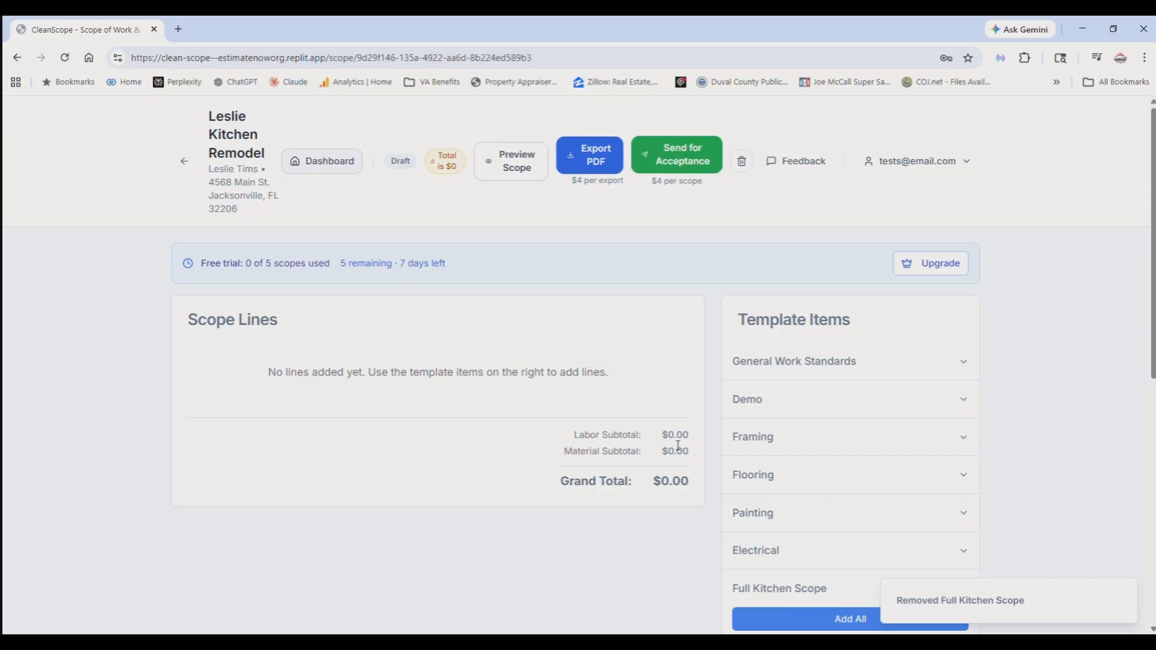
- Add all Full Kitchen Scope items again and set the cabinet/countertop removal and backsplash removal quantities to 10 each
scroll(675, 451, "down", 2)
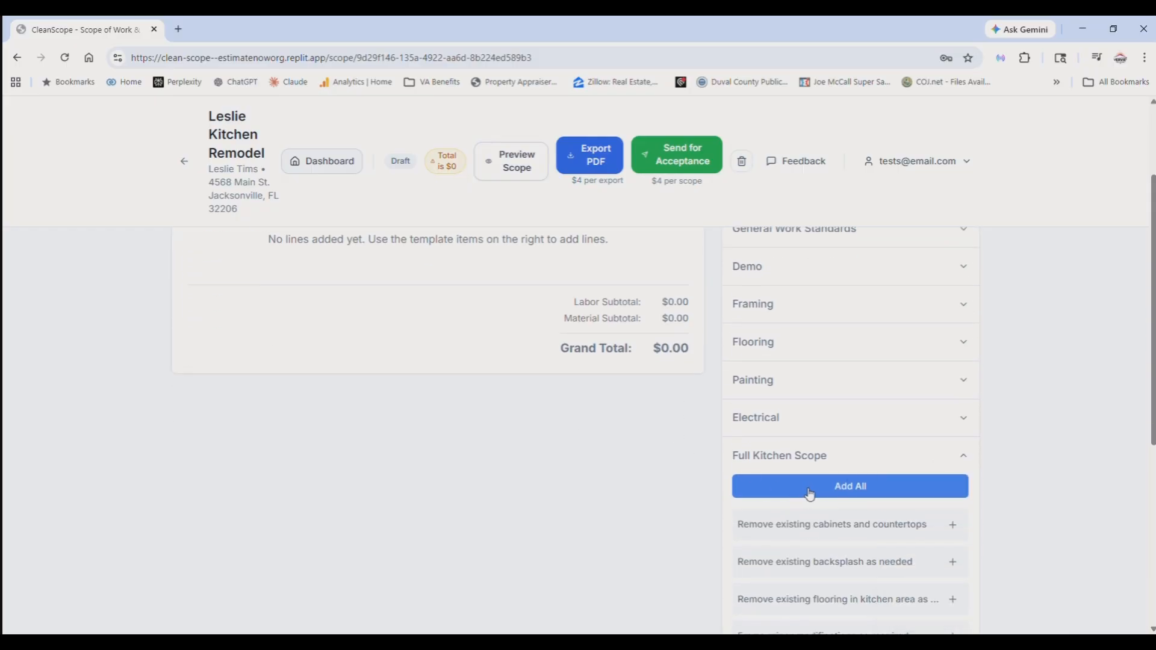
left_click(855, 499)
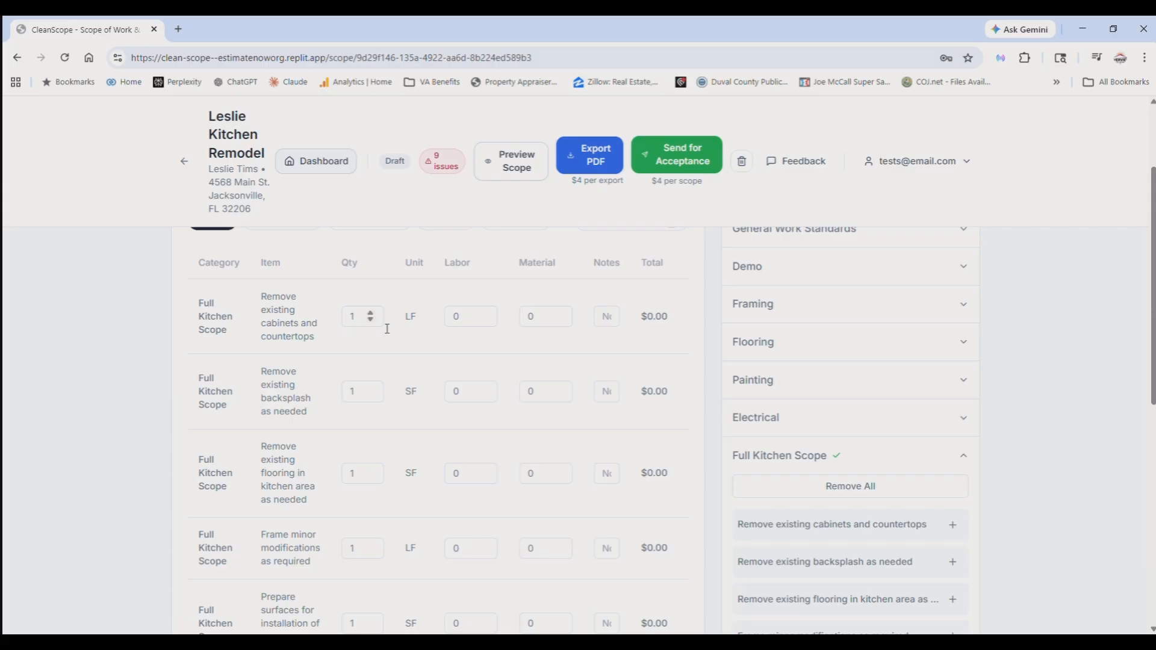
double_click(355, 321)
type("10")
left_click(356, 399)
type("10")
- Set the quantity for removing existing kitchen flooring to 200 SF and for minor framing modifications to 10 LF
scroll(368, 489, "down", 1)
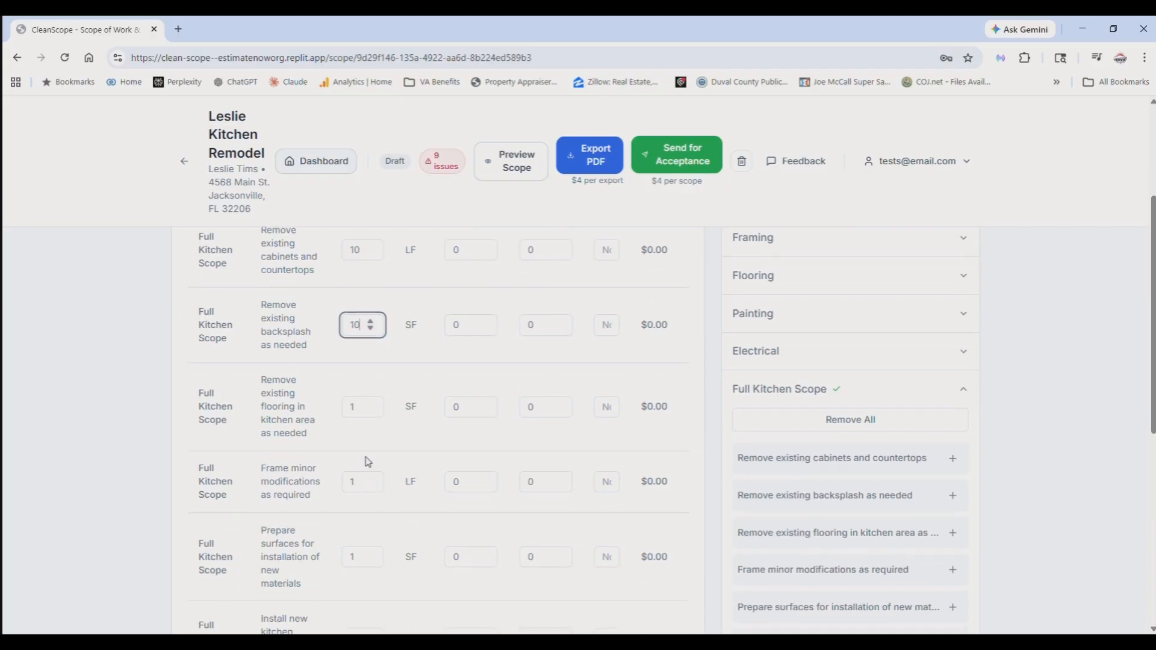
left_click(354, 409)
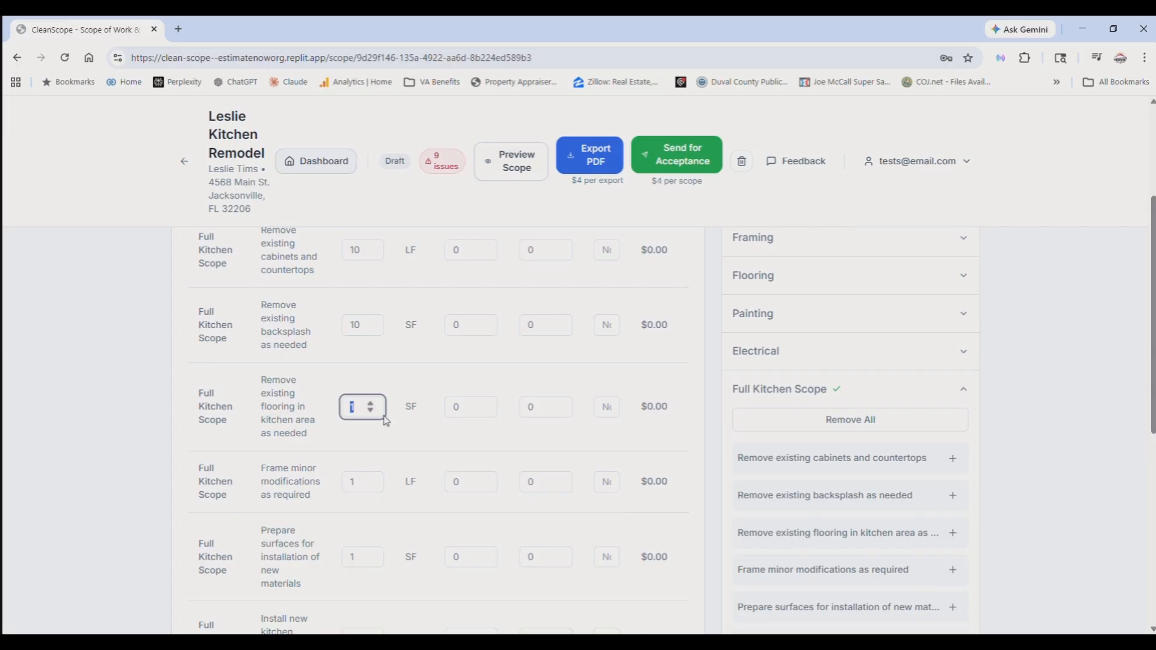
type("200")
scroll(349, 461, "down", 2)
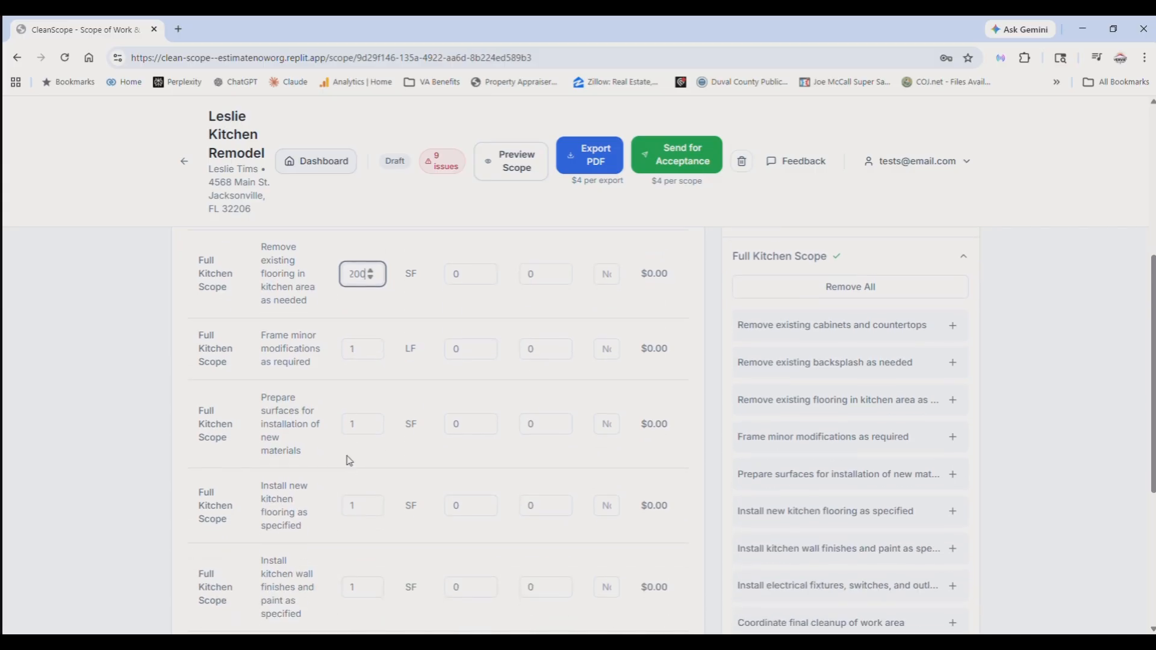
left_click(356, 356)
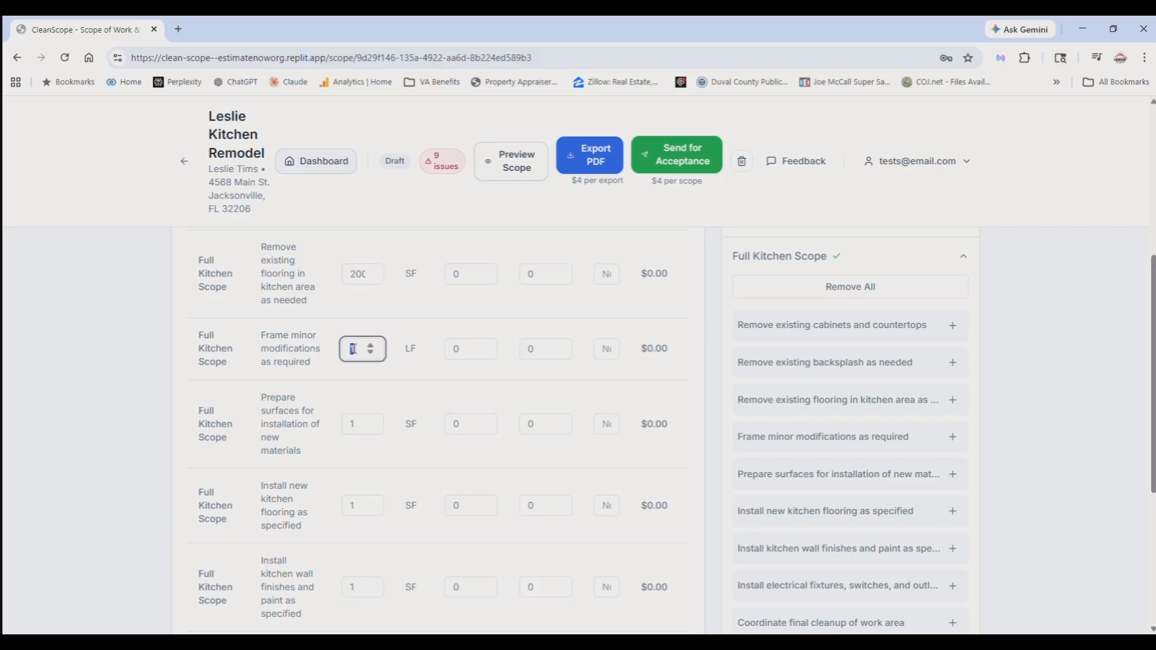
type("10")
- Set the surface preparation quantity to 10 SF and the new kitchen flooring installation quantity to 200 SF
scroll(353, 385, "down", 1)
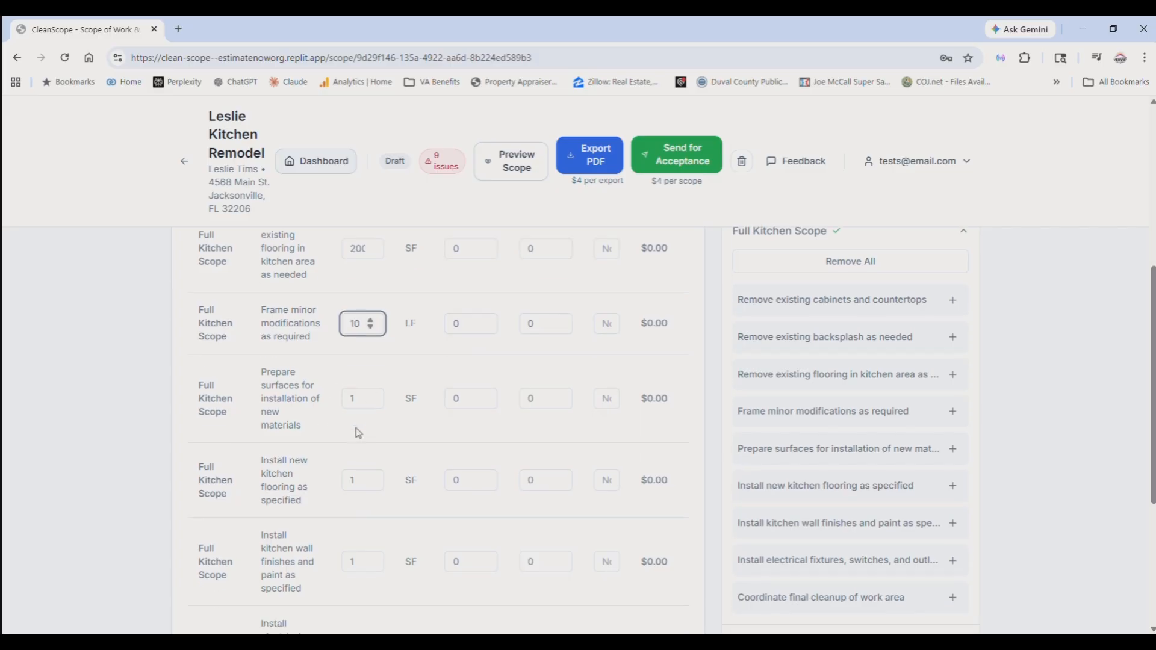
left_click(359, 363)
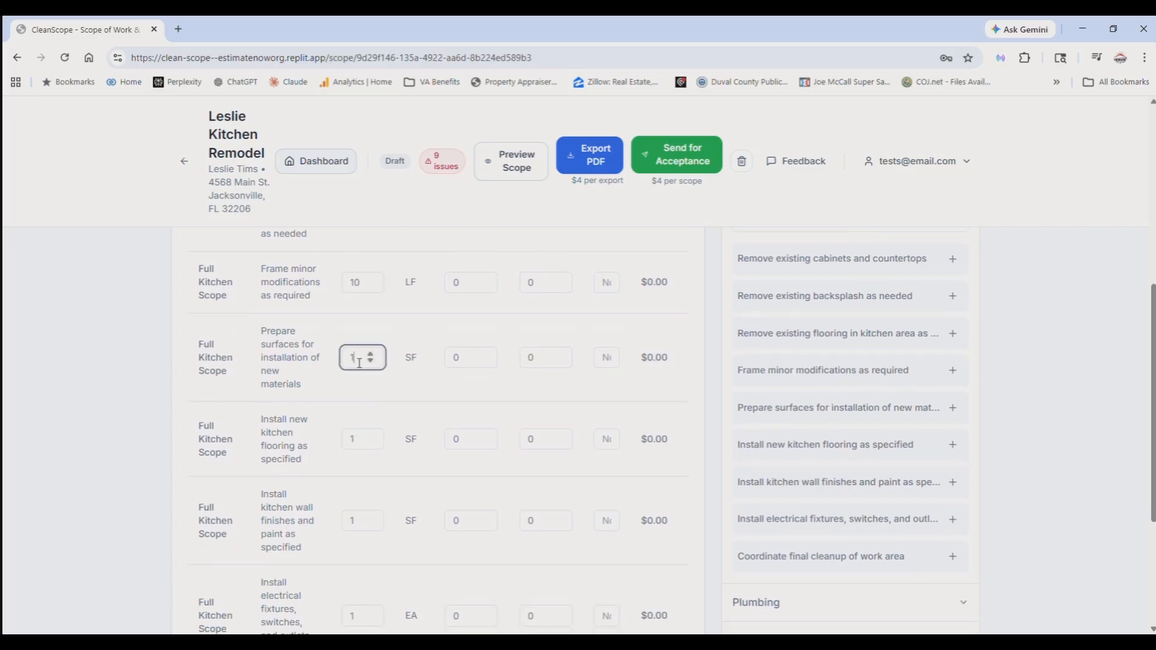
double_click(356, 363)
type("10")
scroll(355, 370, "down", 1)
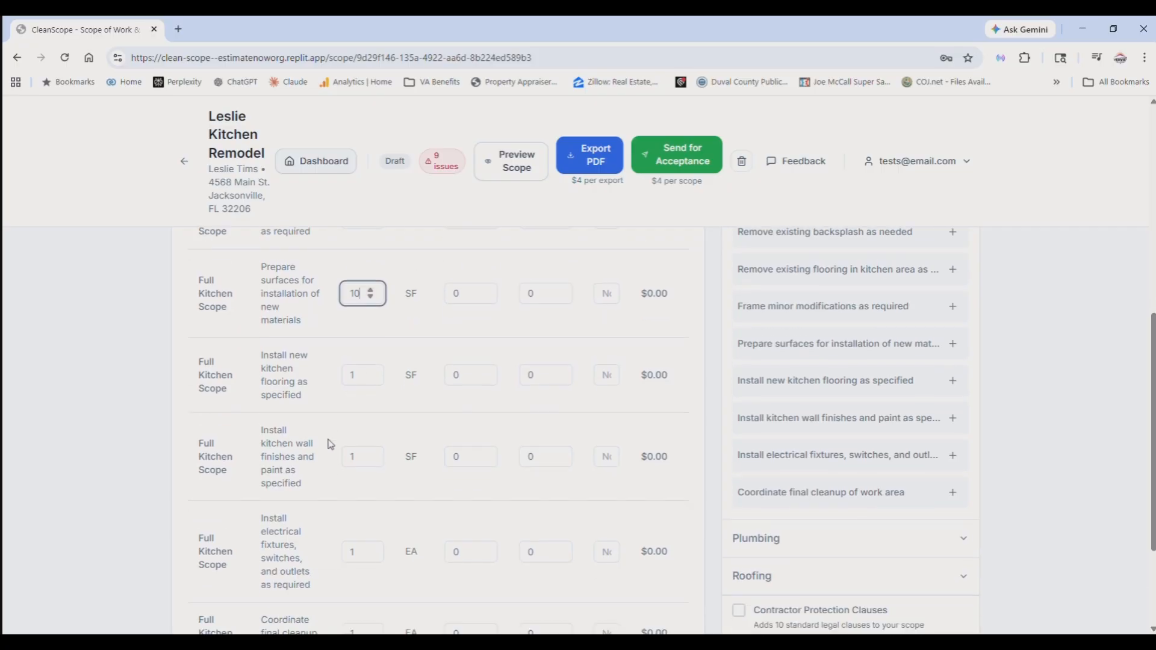
double_click(356, 378)
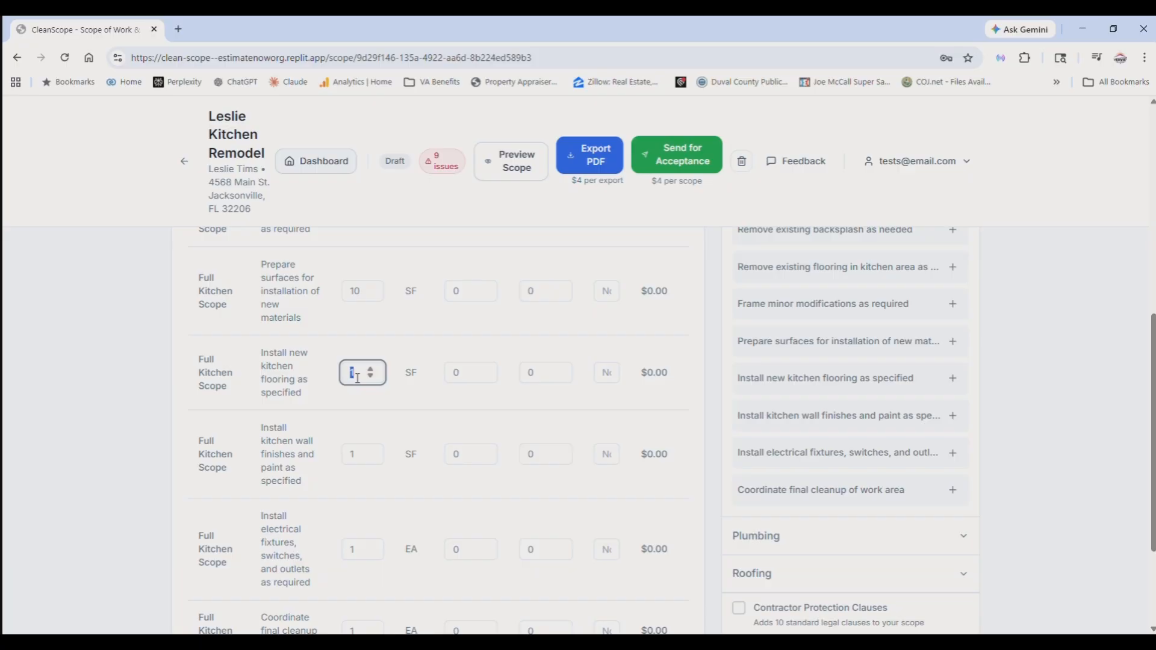
type("200")
- Set the kitchen wall finishes and paint quantity to 300 SF and the electrical fixtures, switches, and outlets quantity to 6
scroll(367, 457, "down", 2)
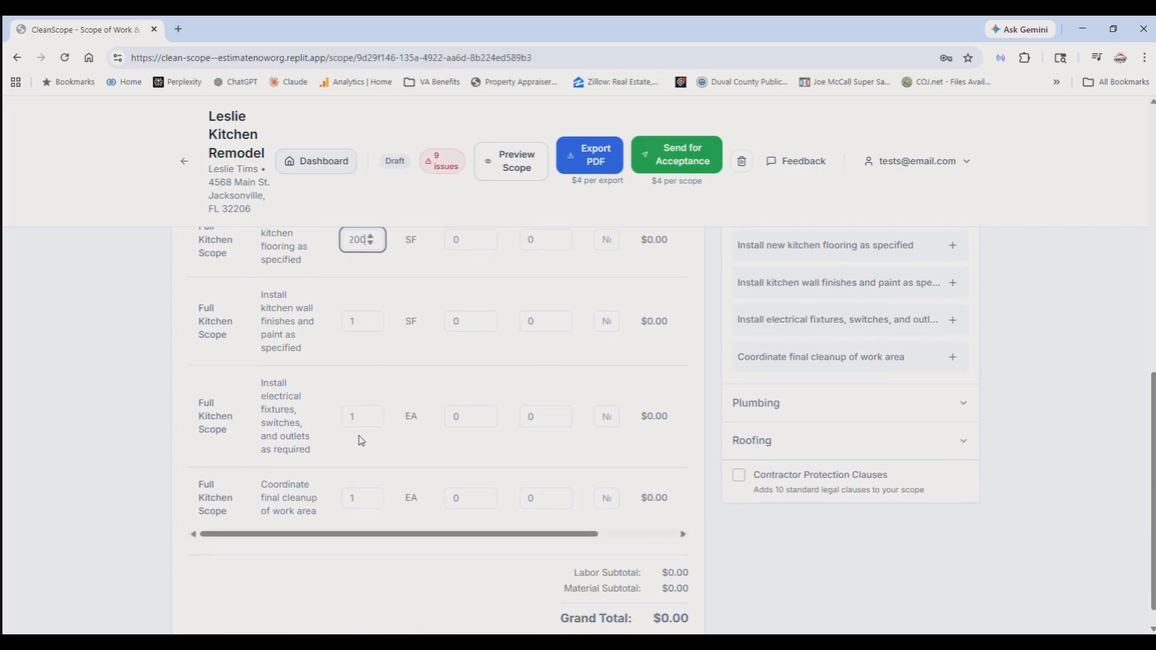
left_click(358, 323)
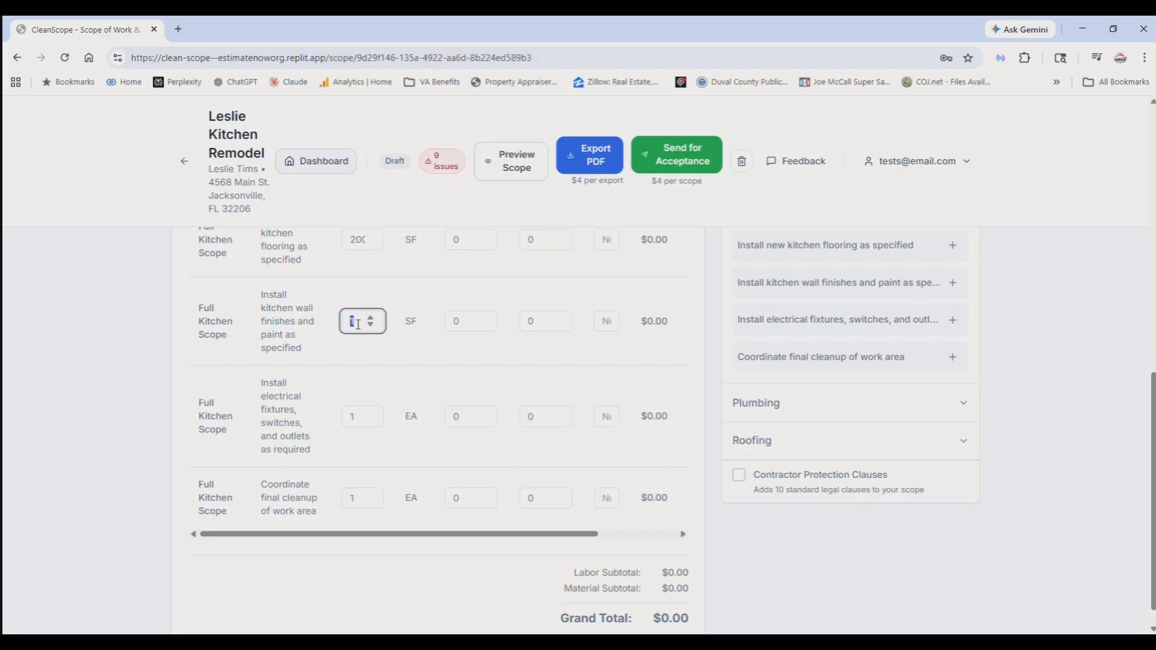
type("300")
double_click(357, 422)
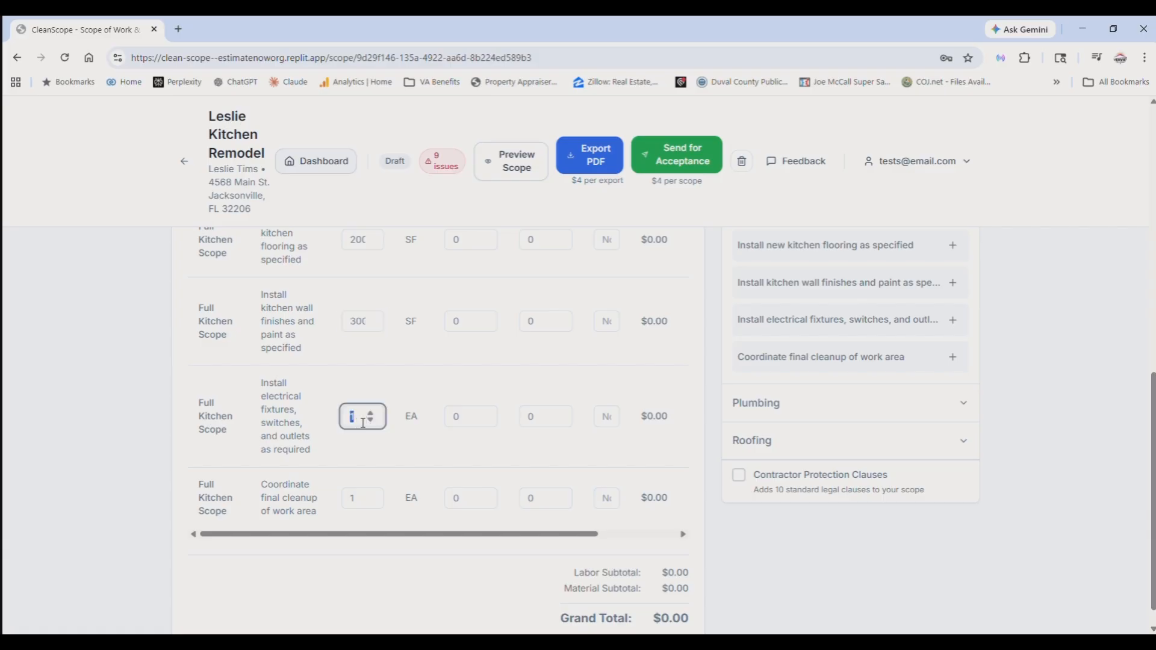
type("6")
double_click(354, 500)
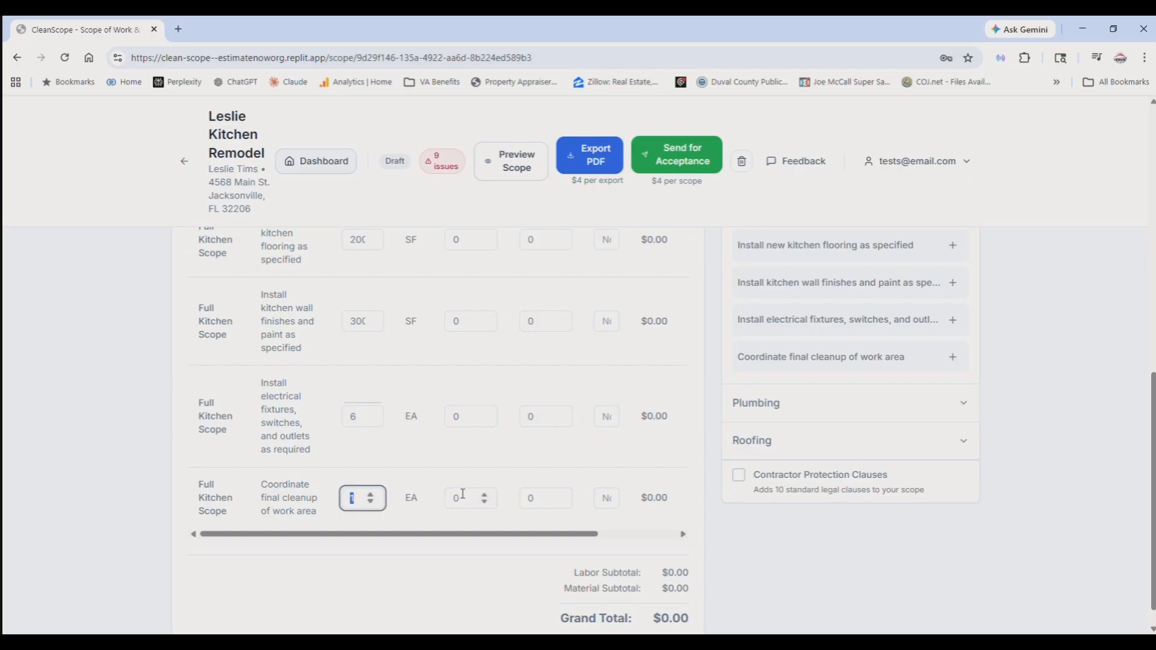
- Set the labor rate to 2 for removing existing cabinets and countertops and to 1.25 for removing the existing backsplash
left_click(409, 584)
scroll(472, 479, "up", 8)
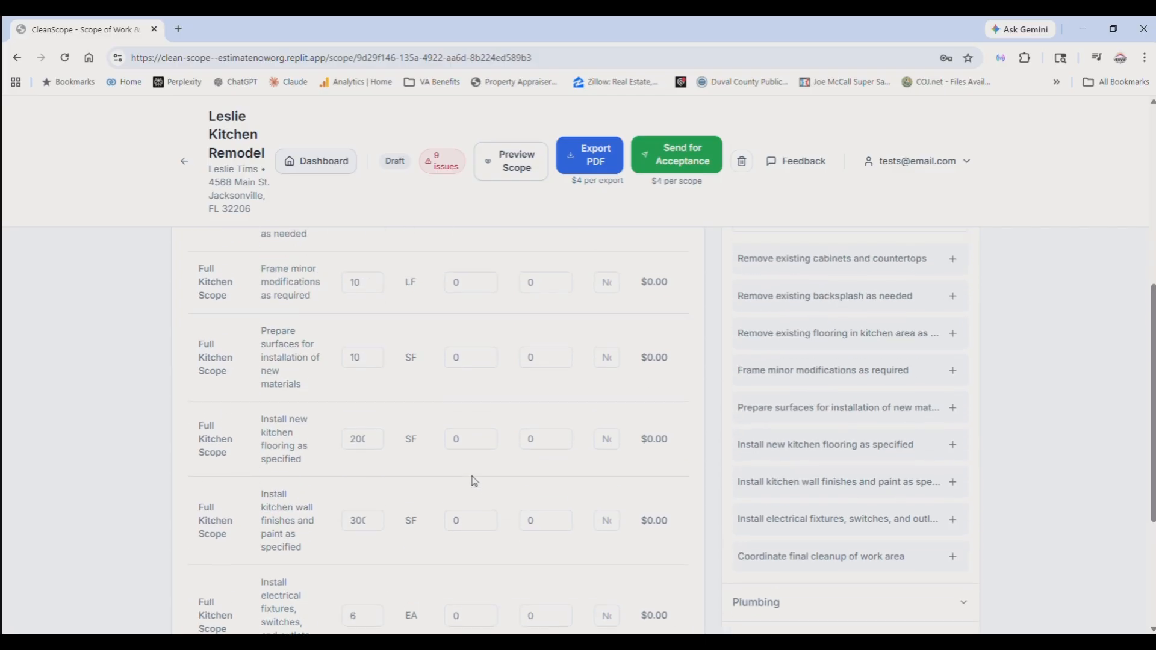
scroll(436, 463, "up", 2)
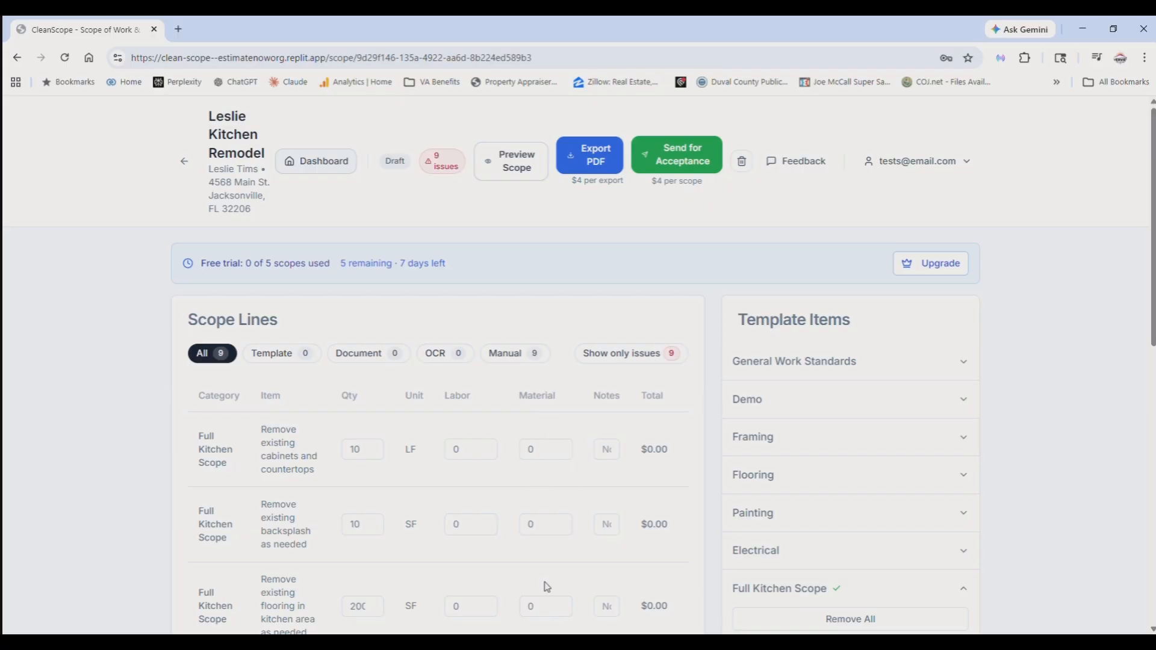
left_click(459, 457)
type("2")
left_click(460, 532)
scroll(460, 532, "down", 1)
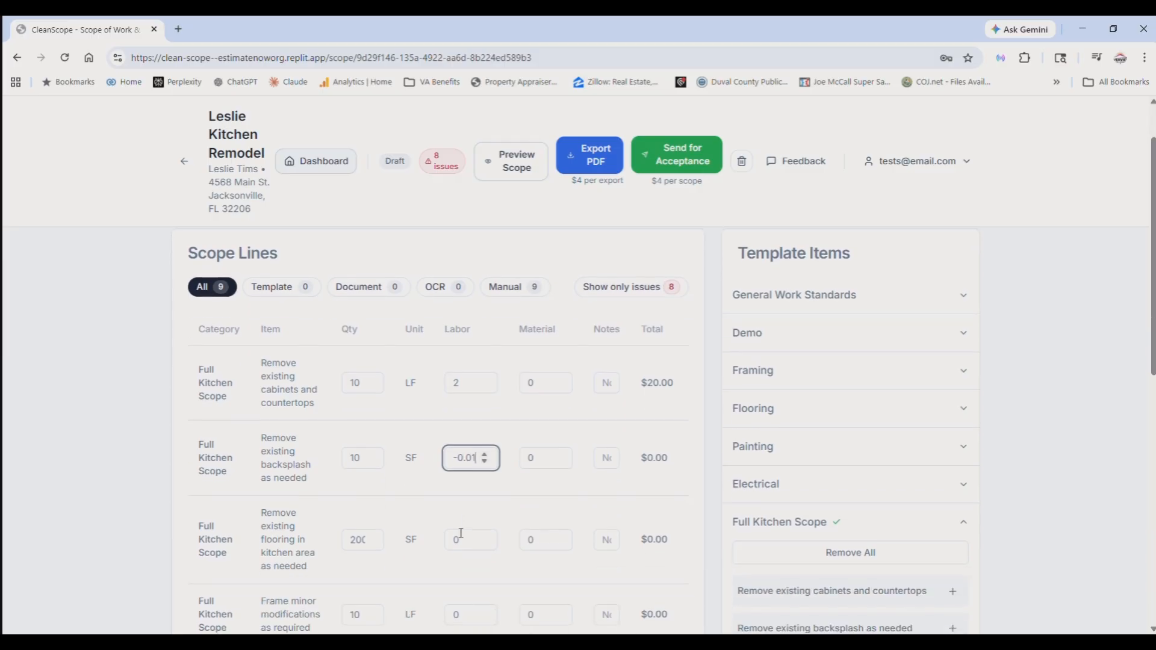
triple_click(464, 464)
type("1.25")
scroll(427, 495, "down", 2)
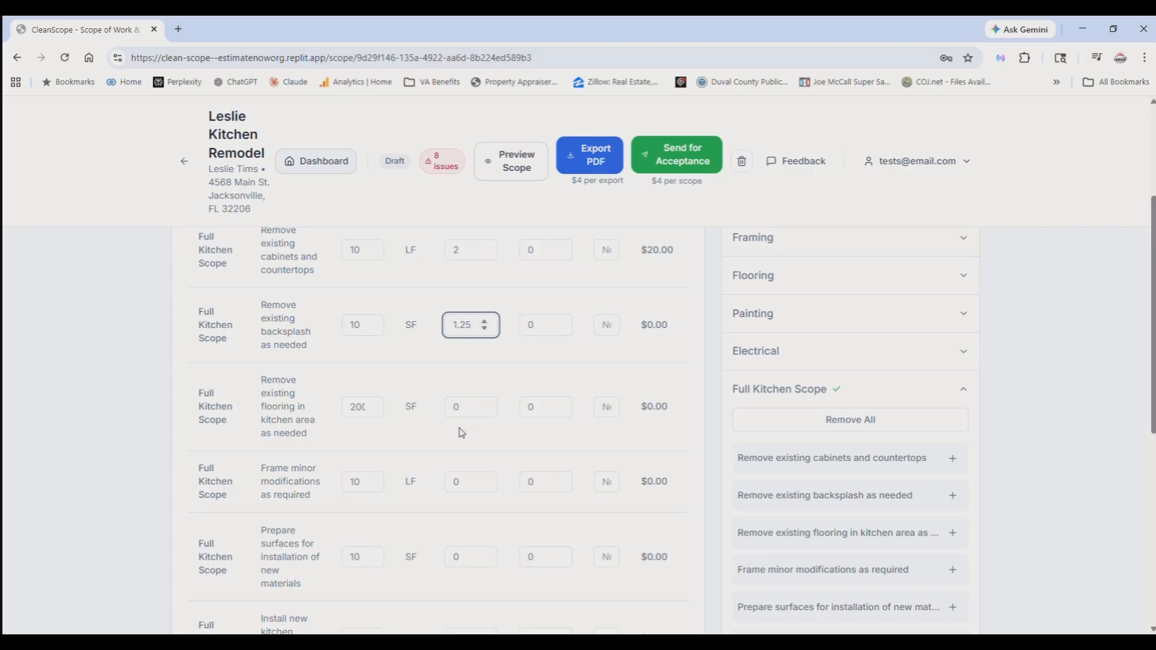
- Set the labor rate to 1.25 for removing existing kitchen flooring and to 4 for minor framing modifications
left_click(455, 409)
type("1")
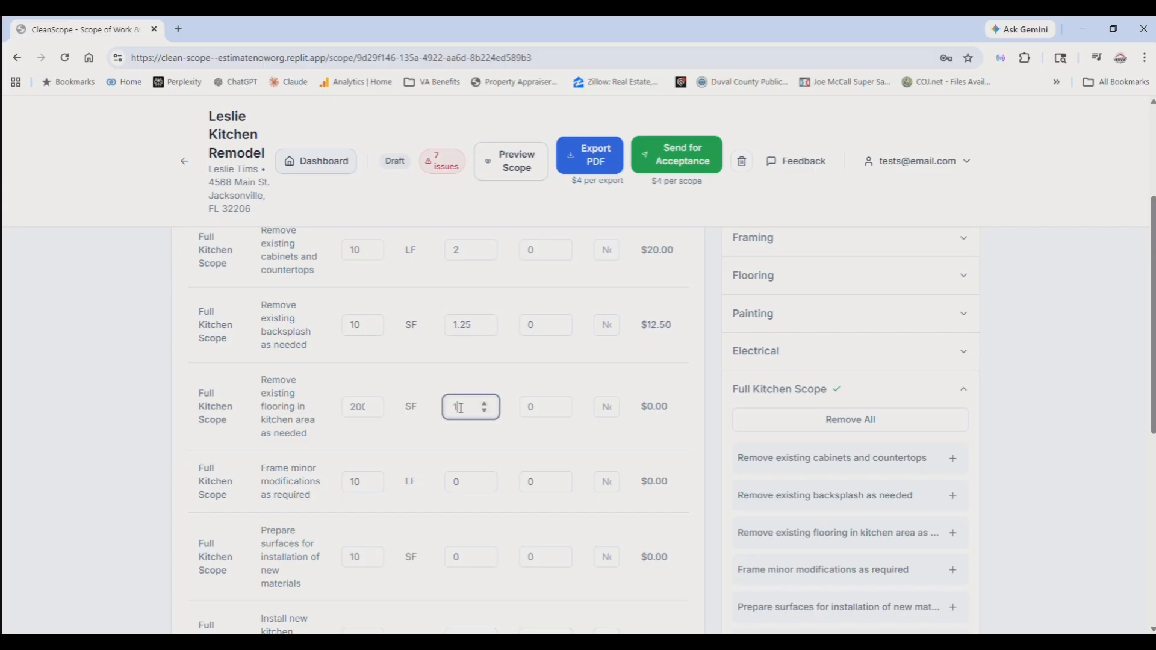
type(".25")
scroll(461, 409, "down", 1)
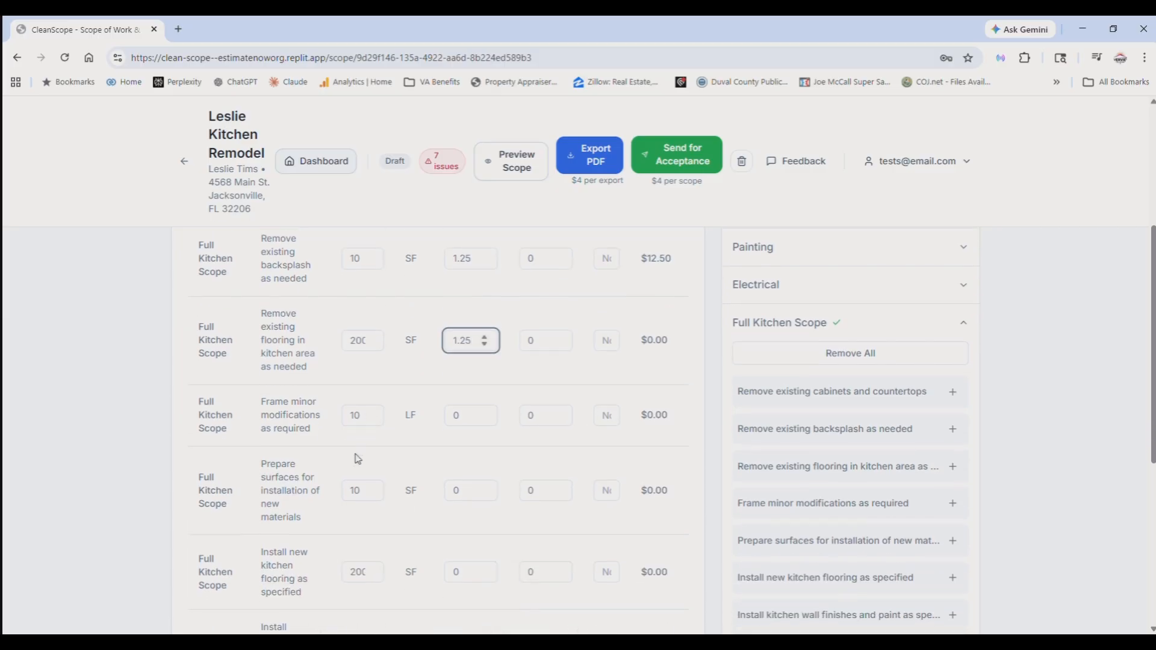
left_click(457, 419)
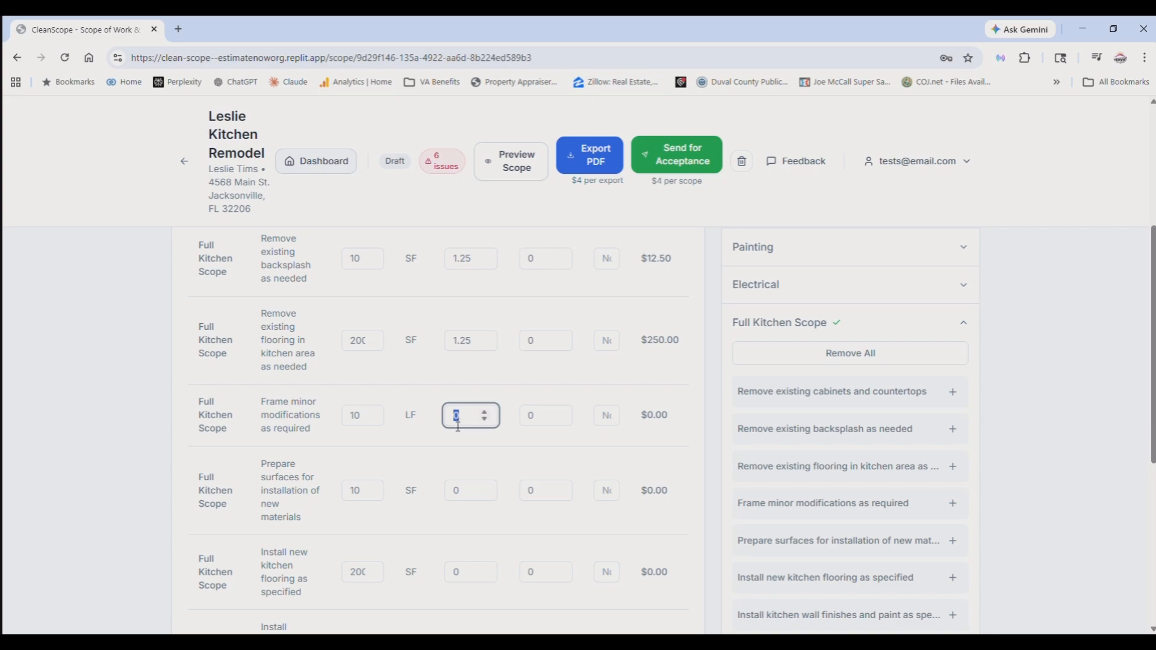
type("4")
scroll(422, 446, "down", 1)
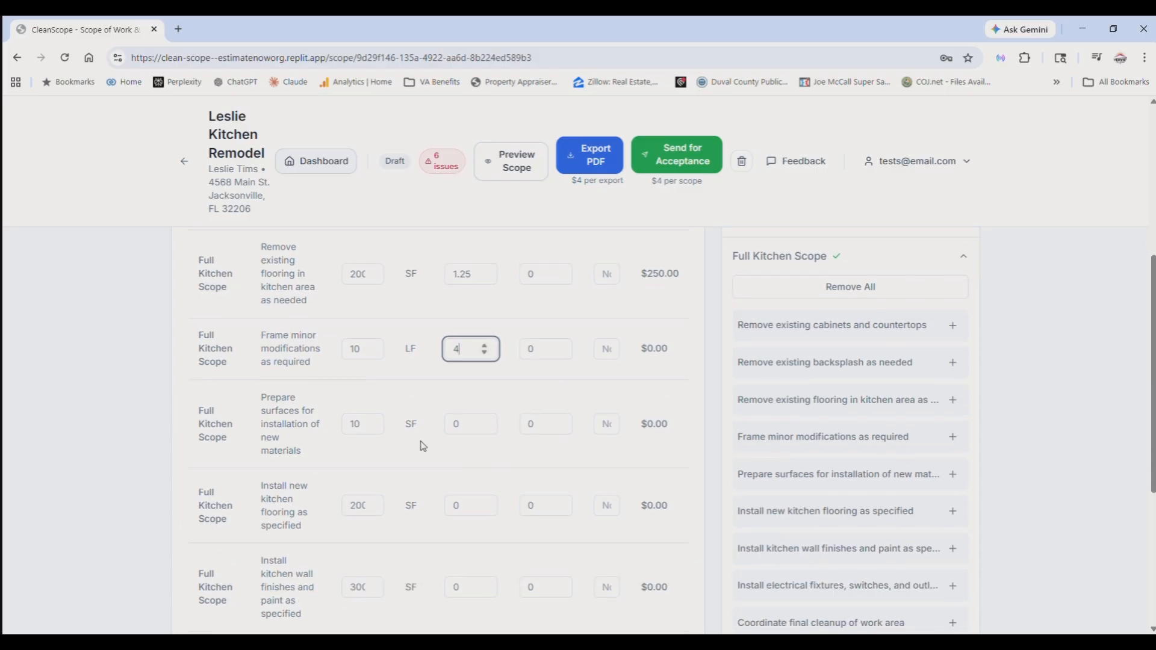
scroll(459, 440, "down", 1)
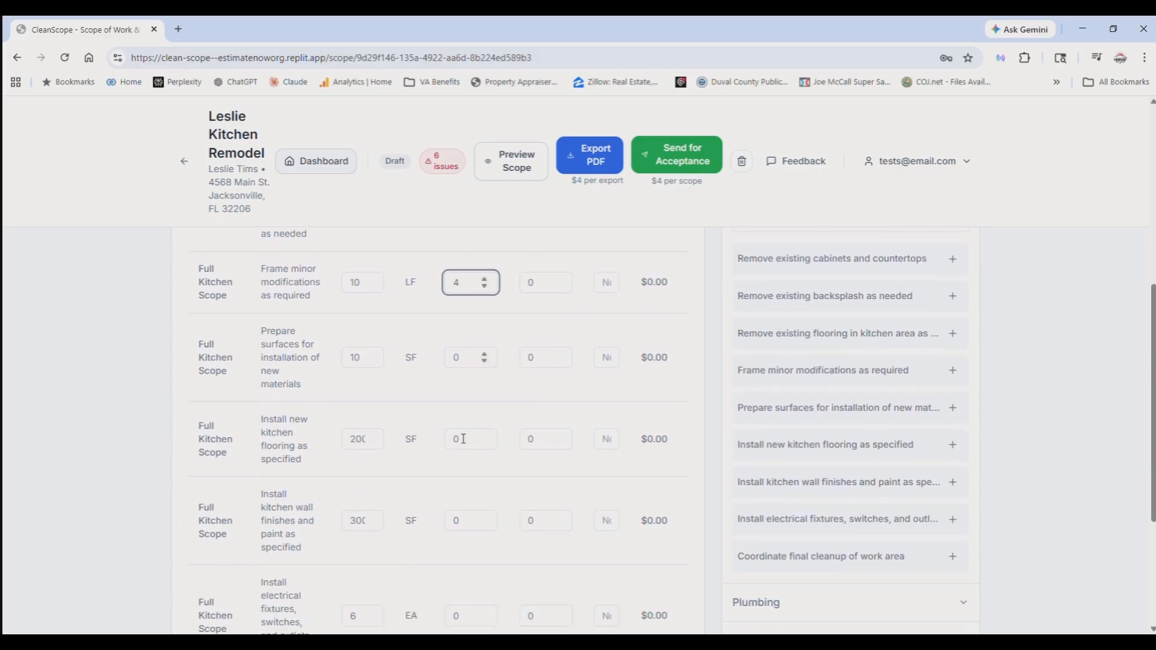
- Set the labor rate to 2.25 for surface preparation and to 12 for installing new kitchen flooring
left_click(458, 364)
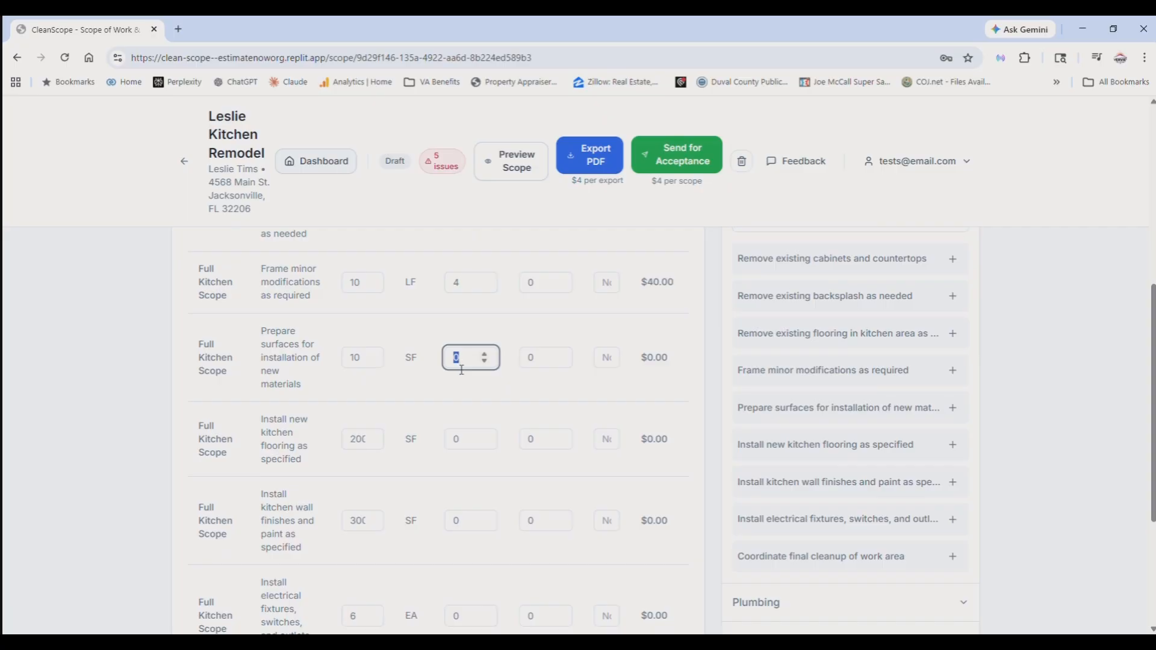
type("2.25")
scroll(456, 408, "down", 1)
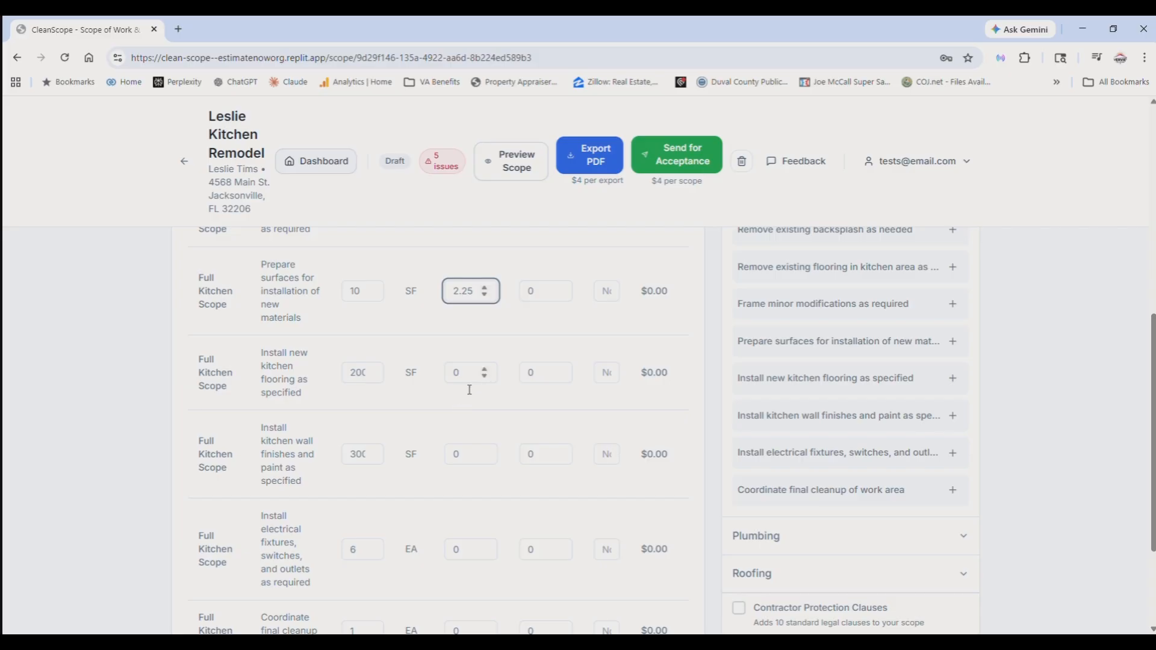
left_click(457, 379)
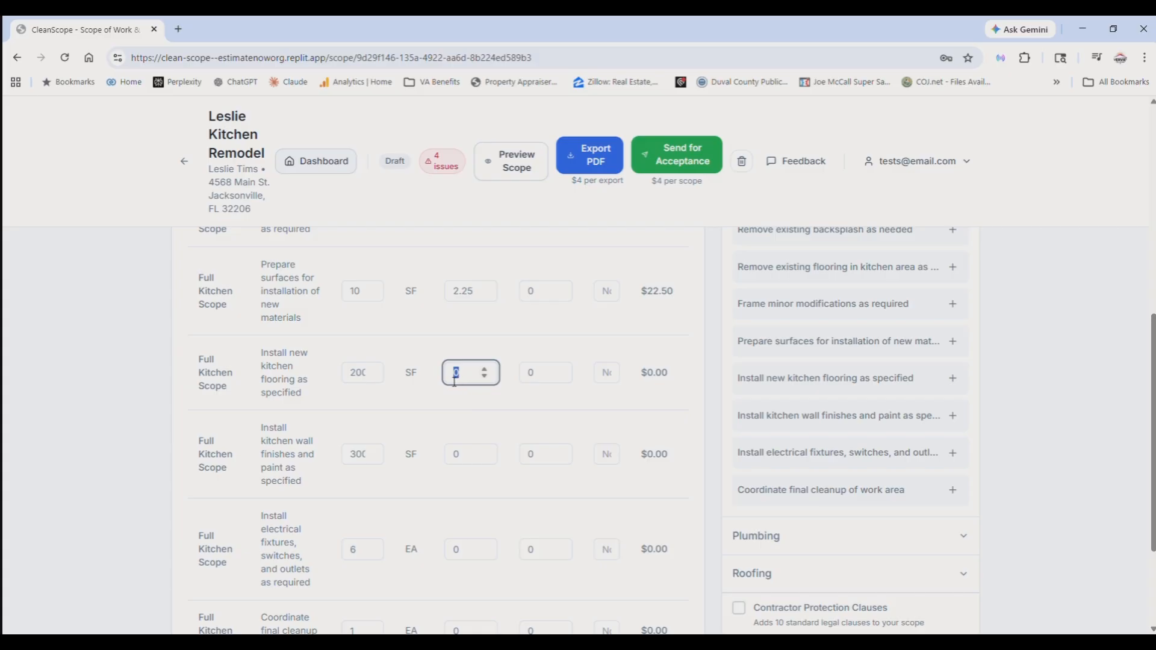
type("12")
- Set the labor rate to 2 for kitchen wall finishes and paint and to 75 for electrical fixtures, switches, and outlets
left_click(458, 463)
double_click(457, 460)
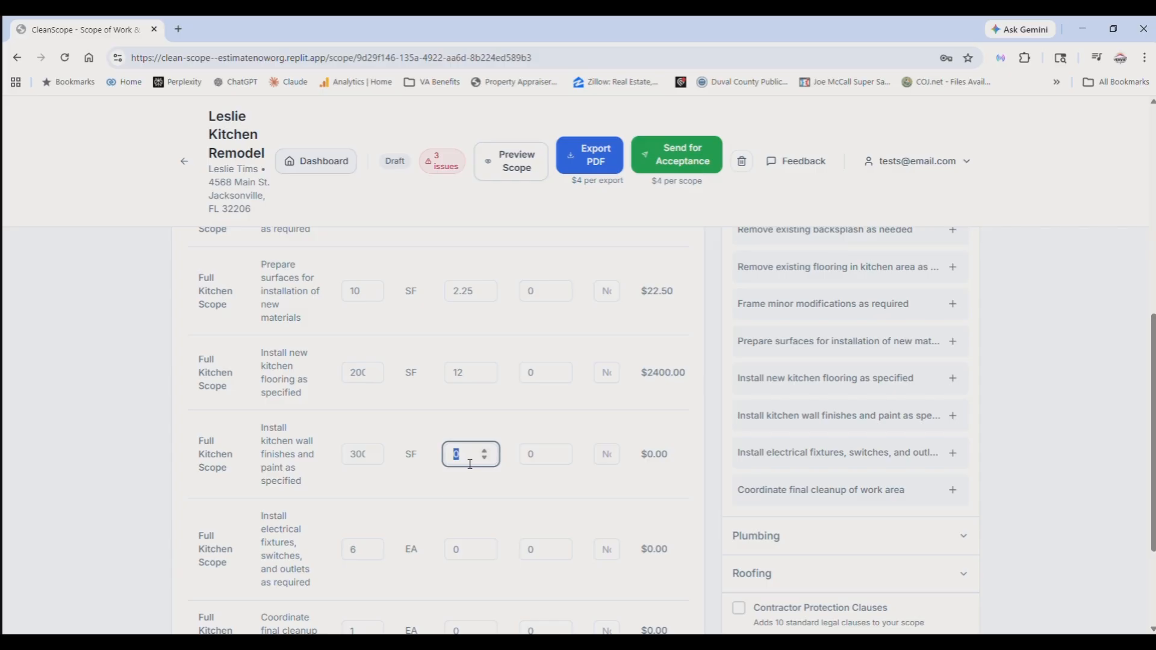
type("2")
scroll(430, 533, "down", 3)
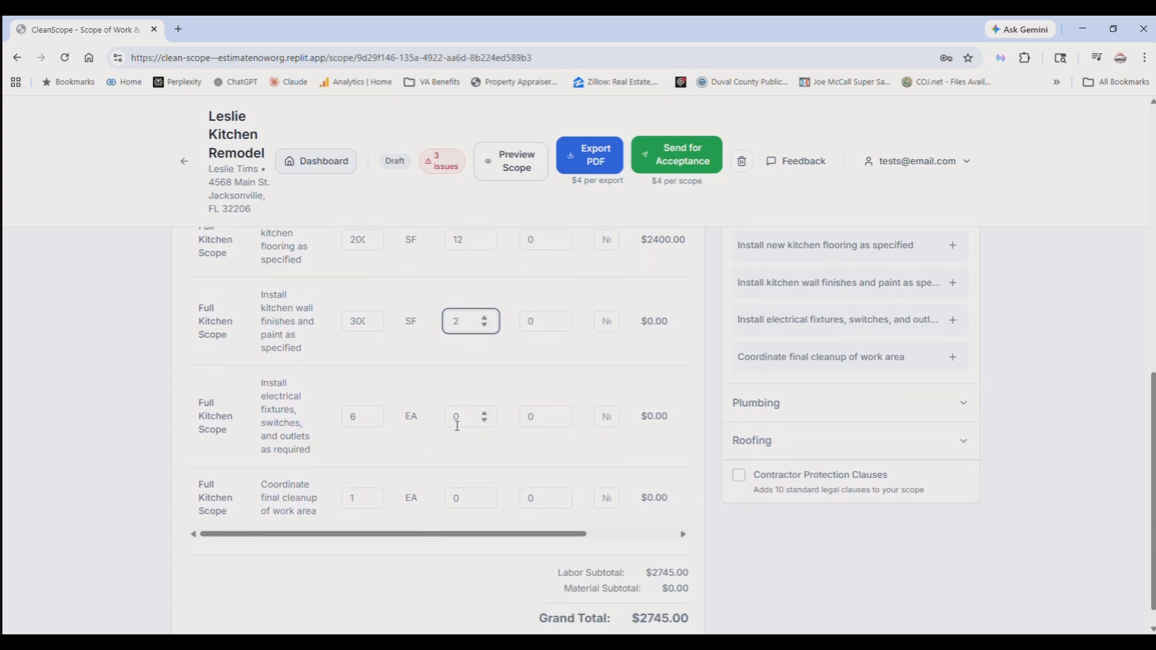
double_click(457, 418)
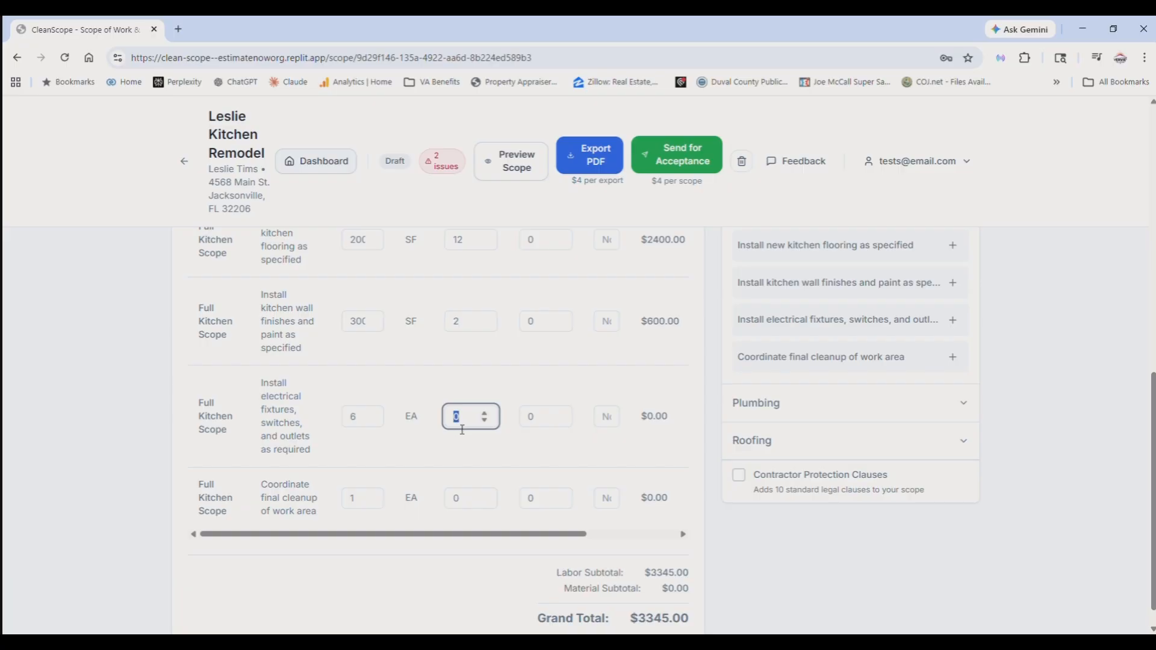
type("75")
- Set the labor rate for coordinating final cleanup of the work area to 300
double_click(459, 501)
type("300")
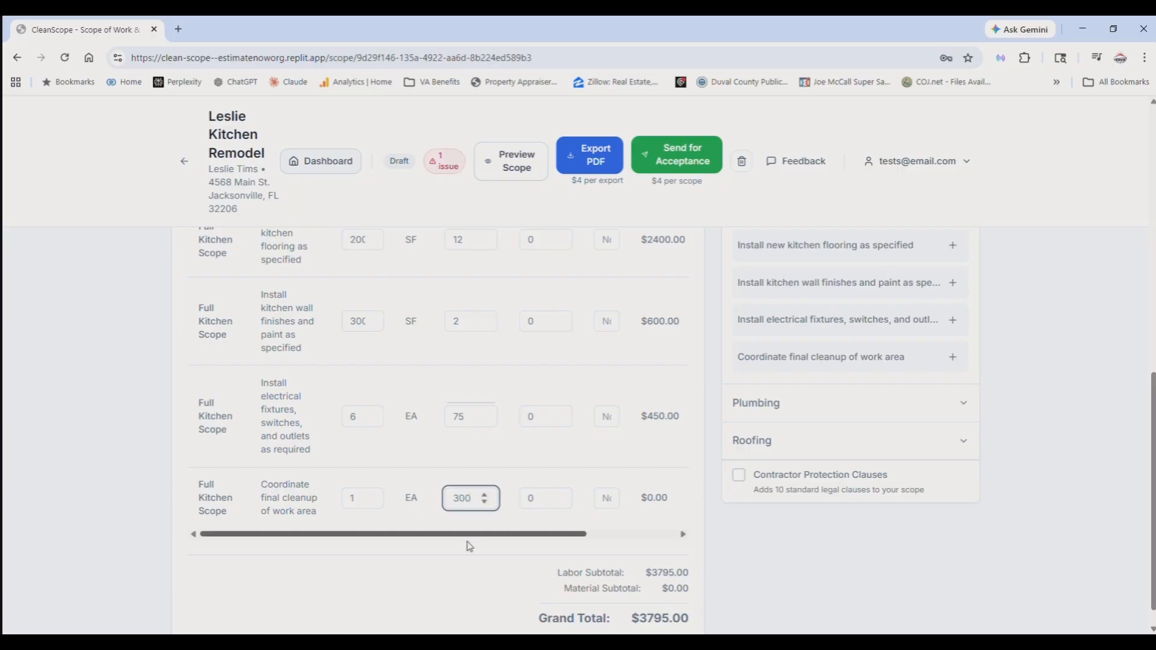
left_click(448, 575)
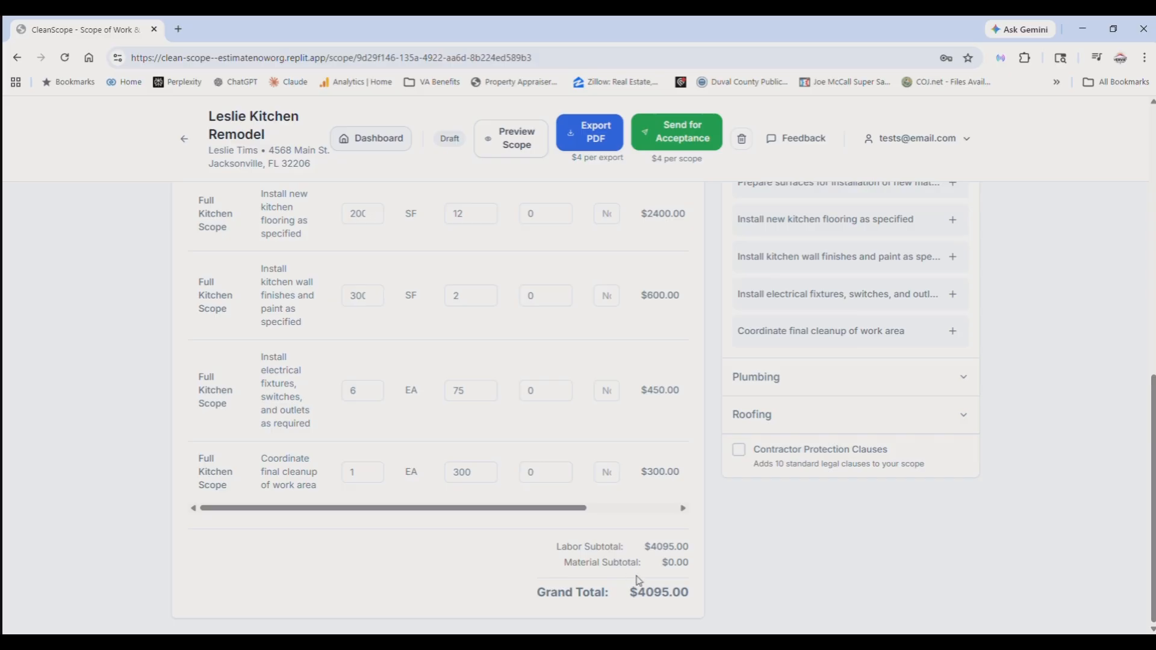
- Open the scope preview and examine the client details, line prices, subtotals, and grand total
scroll(639, 579, "up", 3)
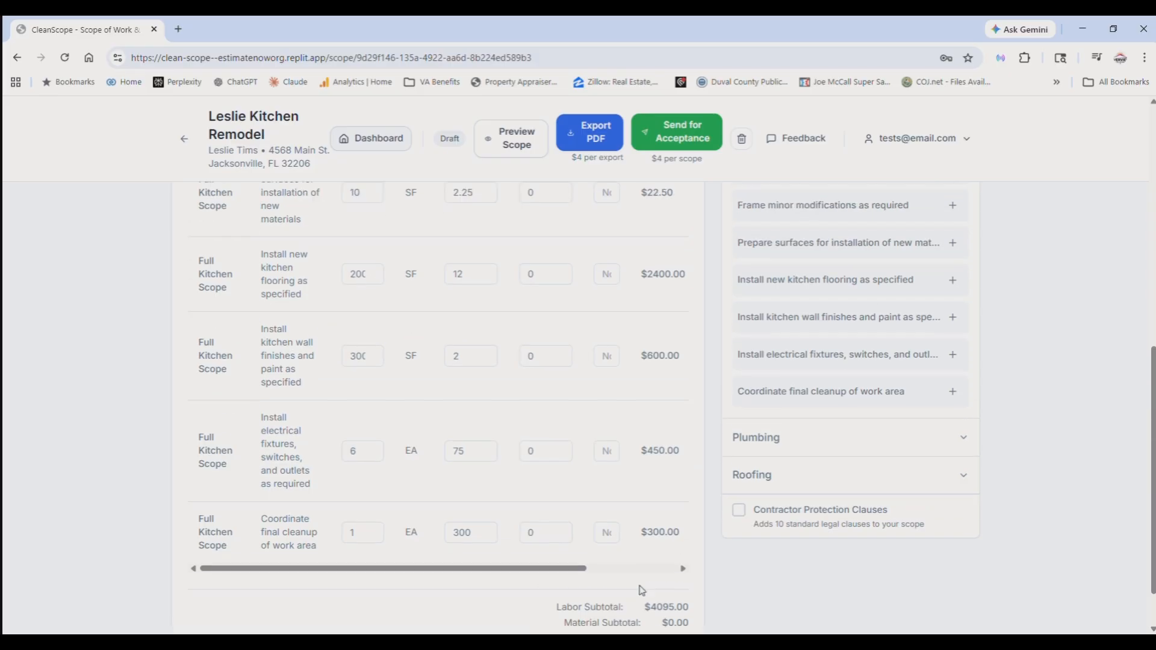
scroll(640, 578, "up", 2)
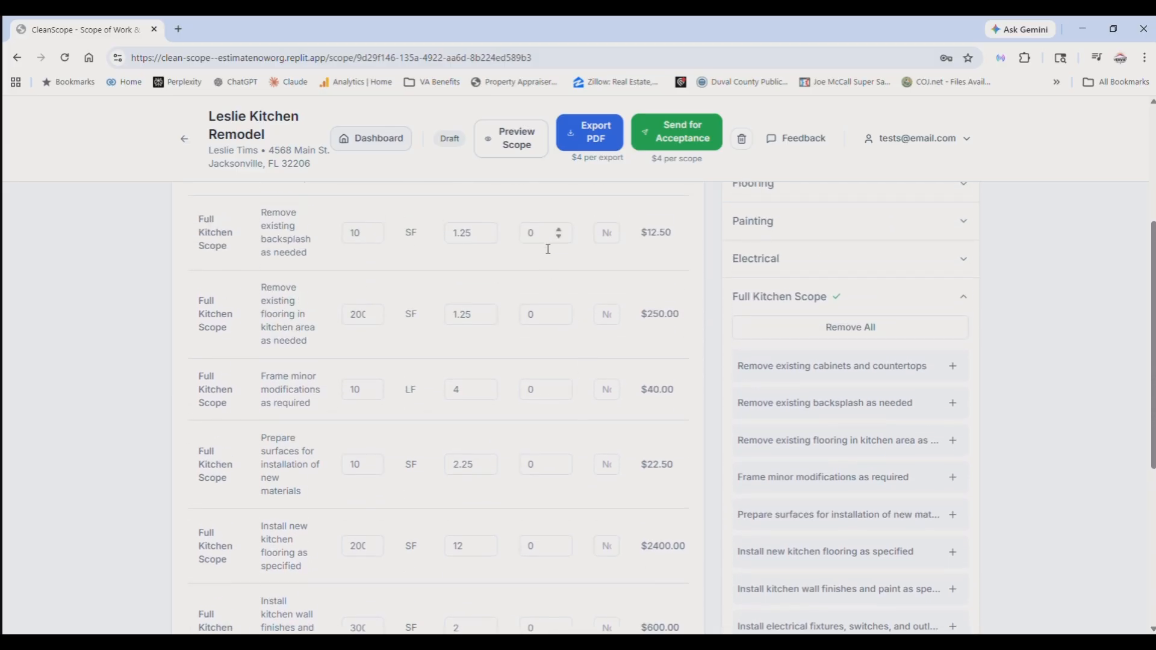
scroll(644, 438, "down", 5)
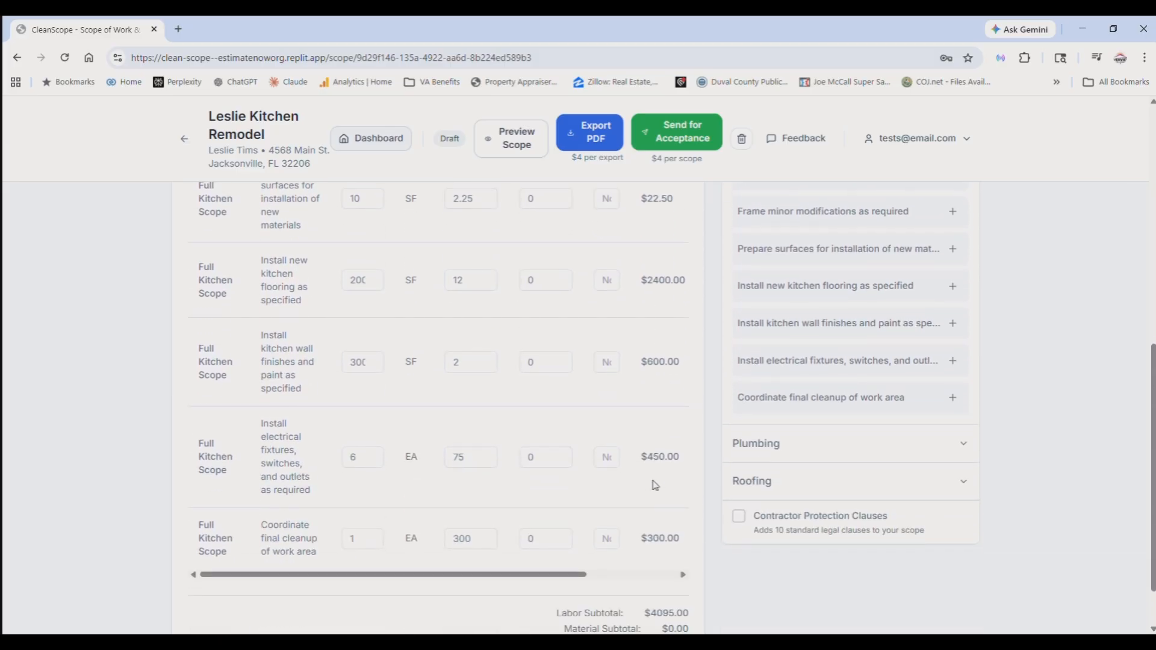
scroll(650, 497, "up", 8)
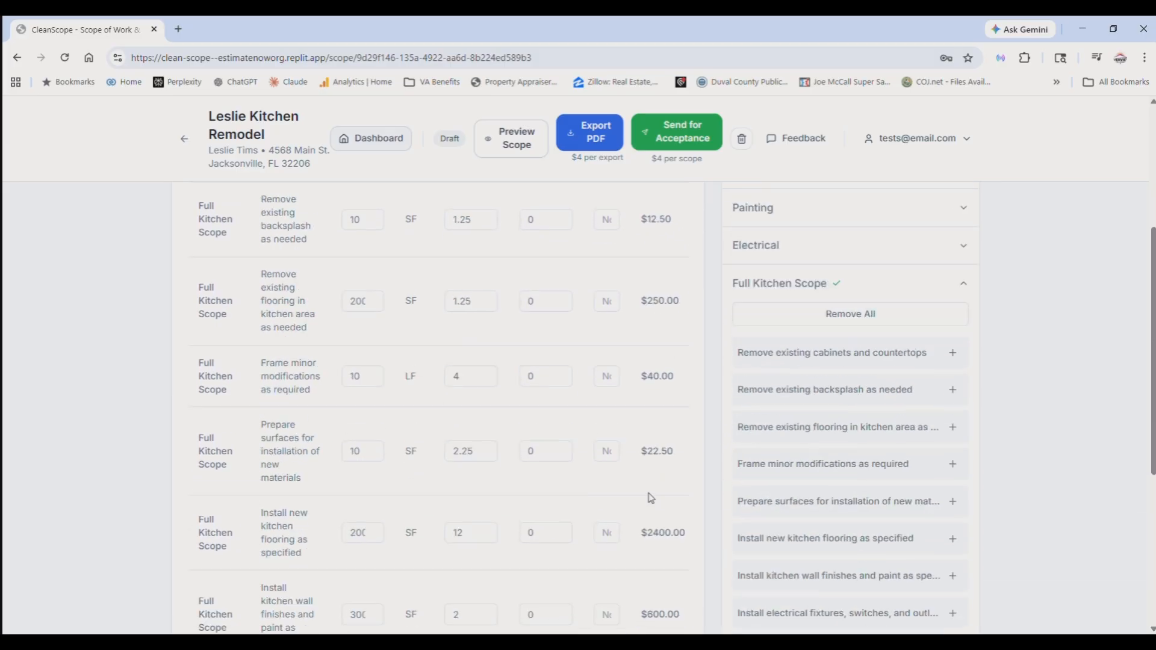
left_click(518, 143)
scroll(675, 473, "down", 1)
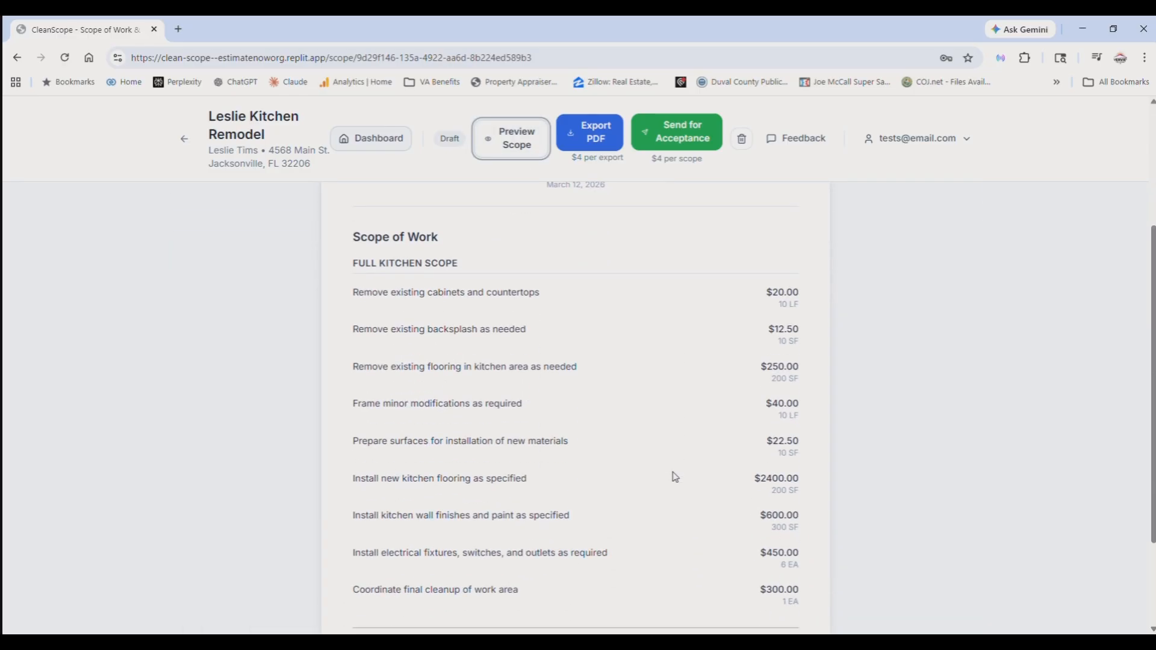
scroll(668, 445, "up", 1)
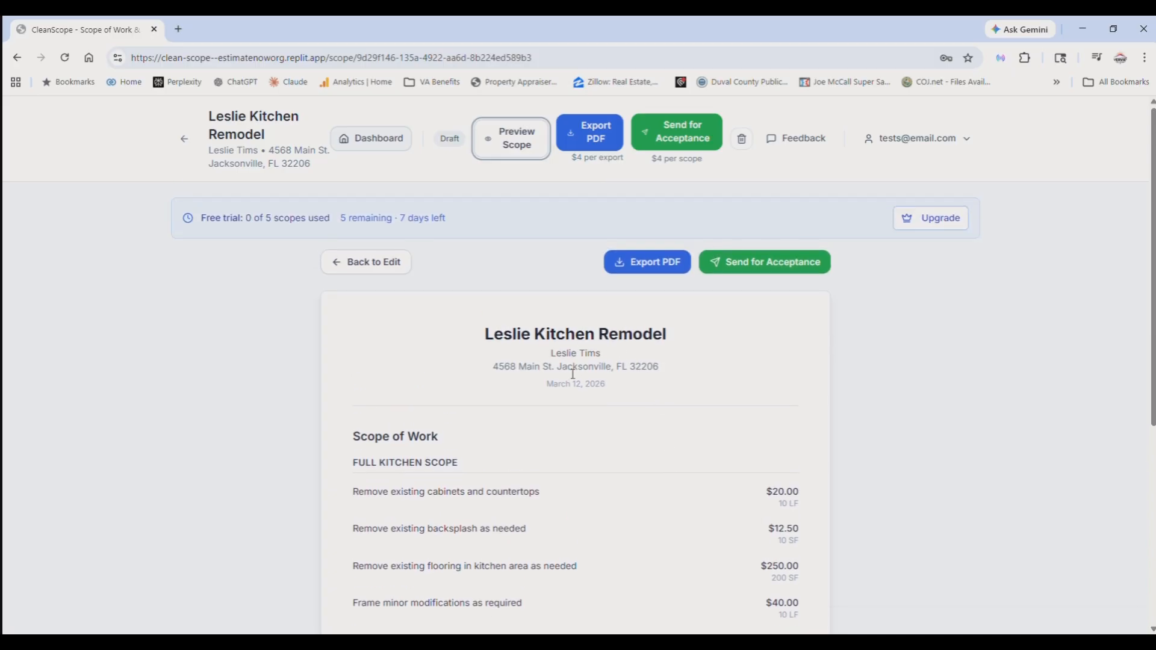
scroll(590, 490, "down", 4)
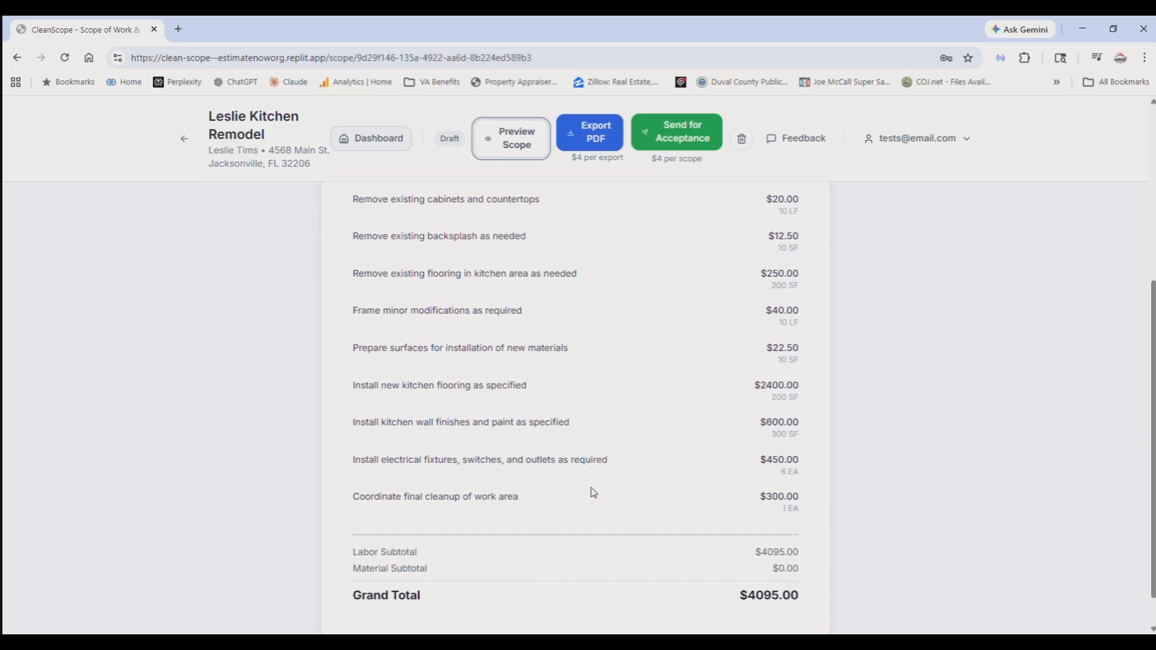
scroll(593, 492, "down", 1)
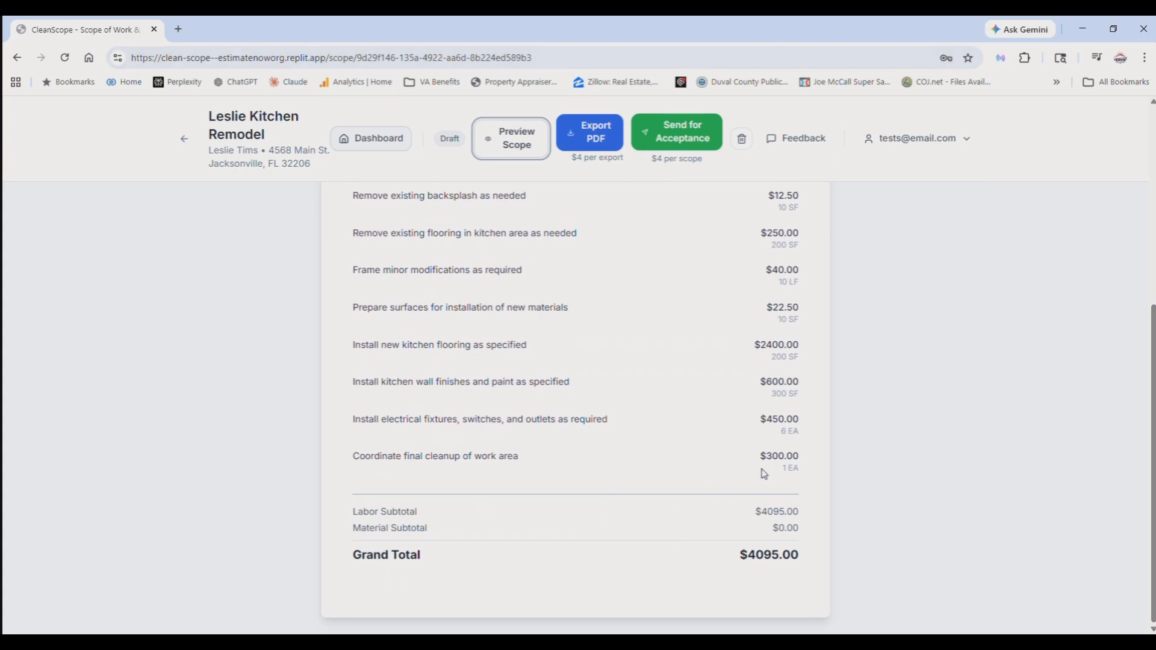
scroll(674, 355, "up", 2)
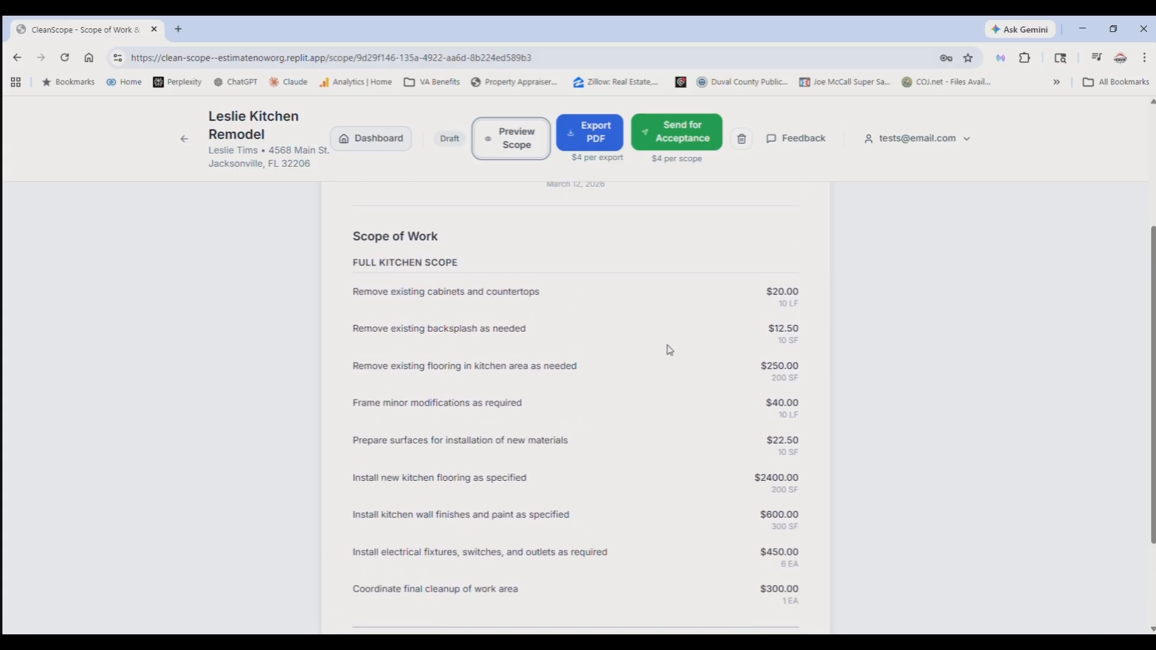
scroll(667, 357, "up", 2)
scroll(665, 364, "down", 4)
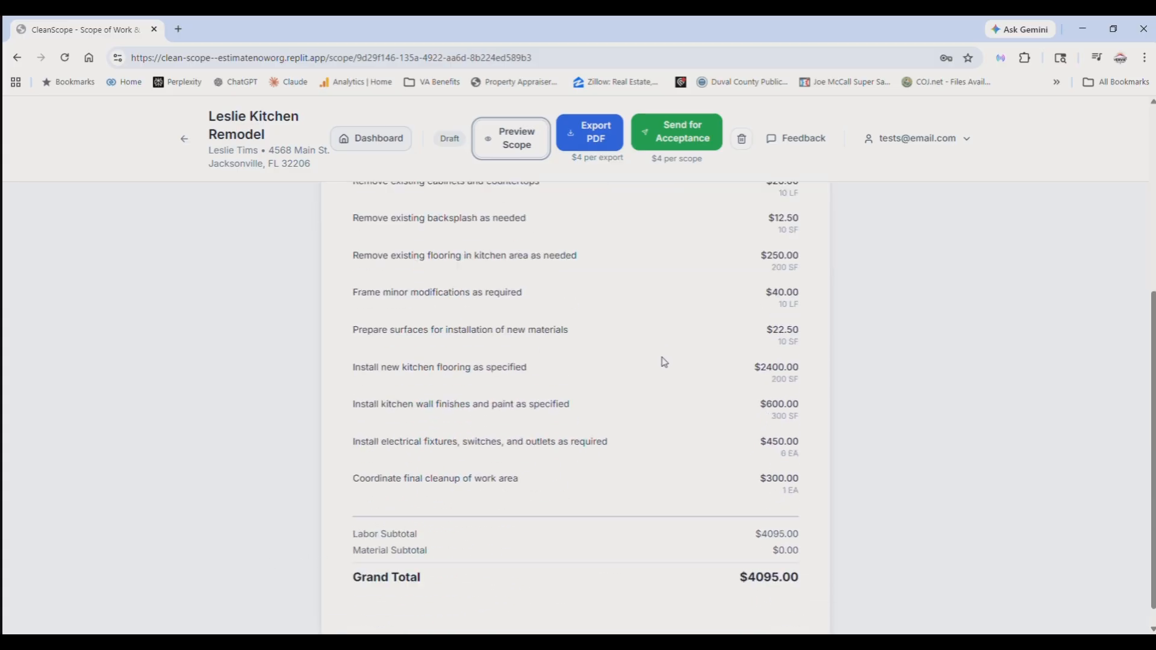
scroll(656, 369, "up", 1)
scroll(656, 370, "up", 4)
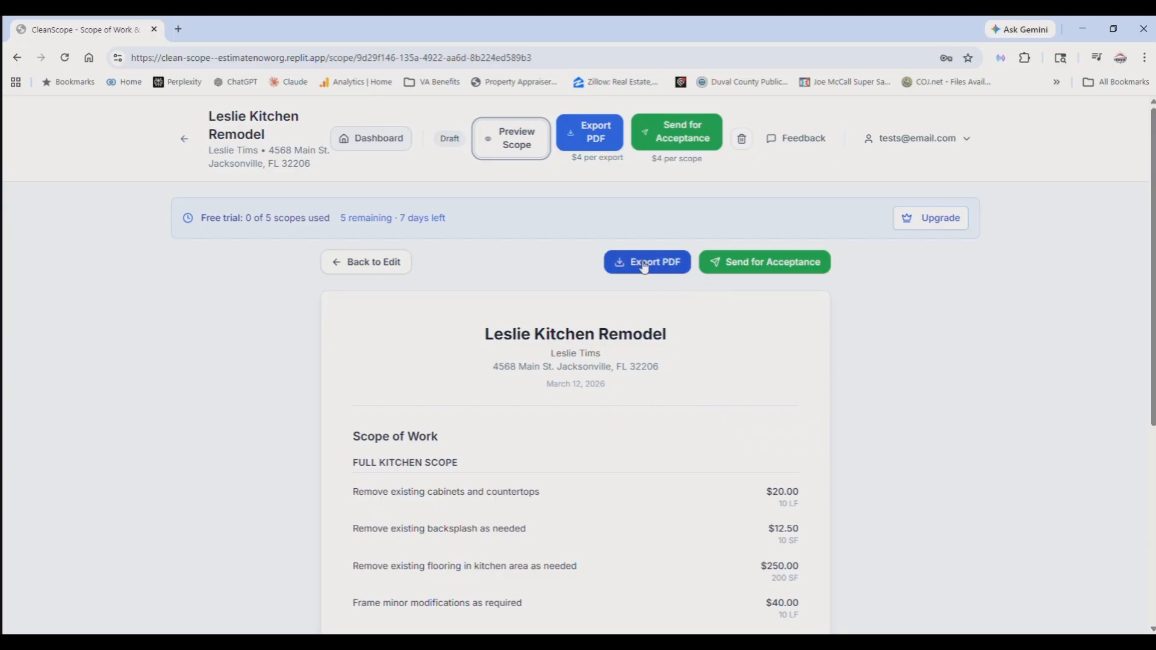
- Send the scope for acceptance by emailing the acceptance link to the client's e-mail address, and close the confirmation
left_click(777, 274)
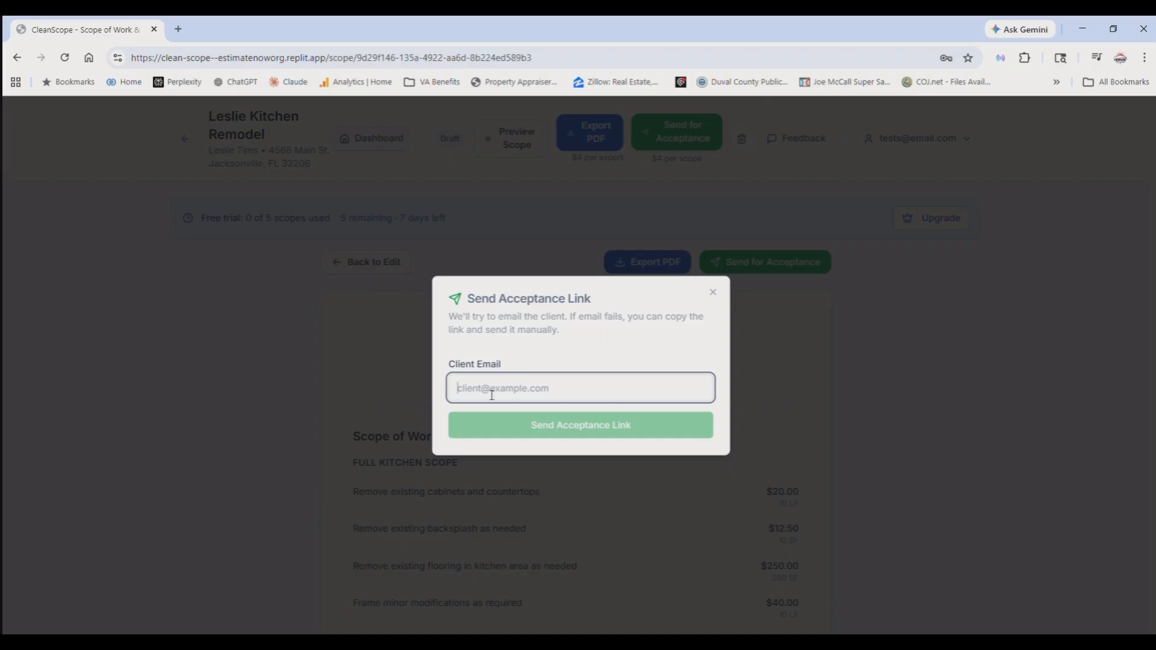
left_click(598, 428)
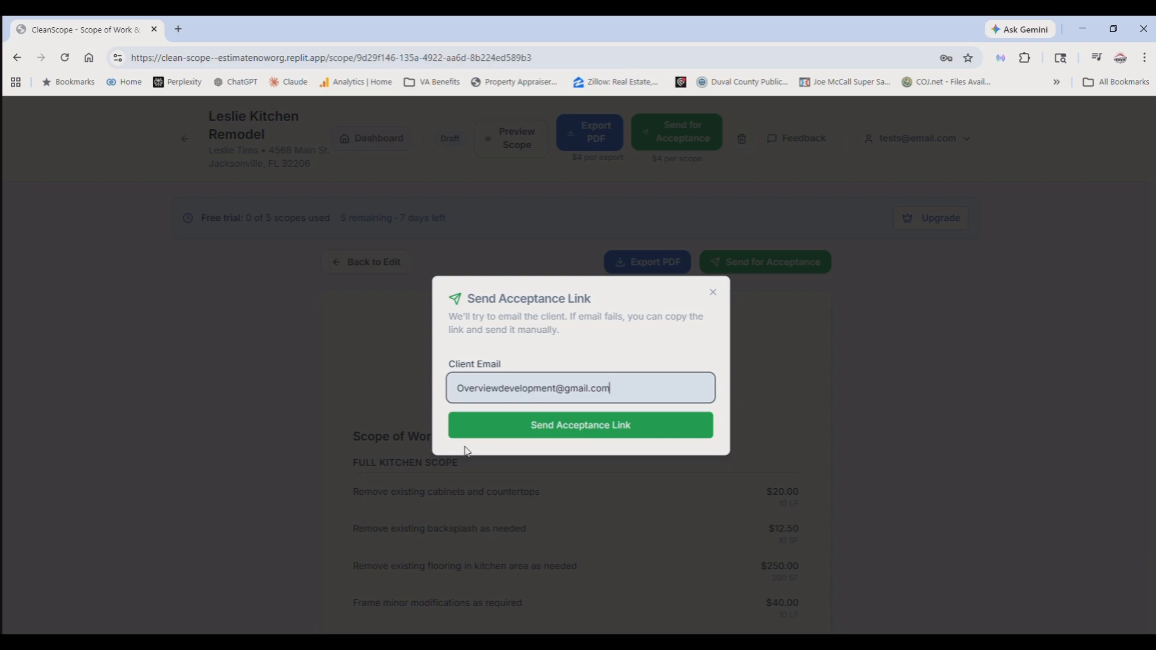
left_click(572, 428)
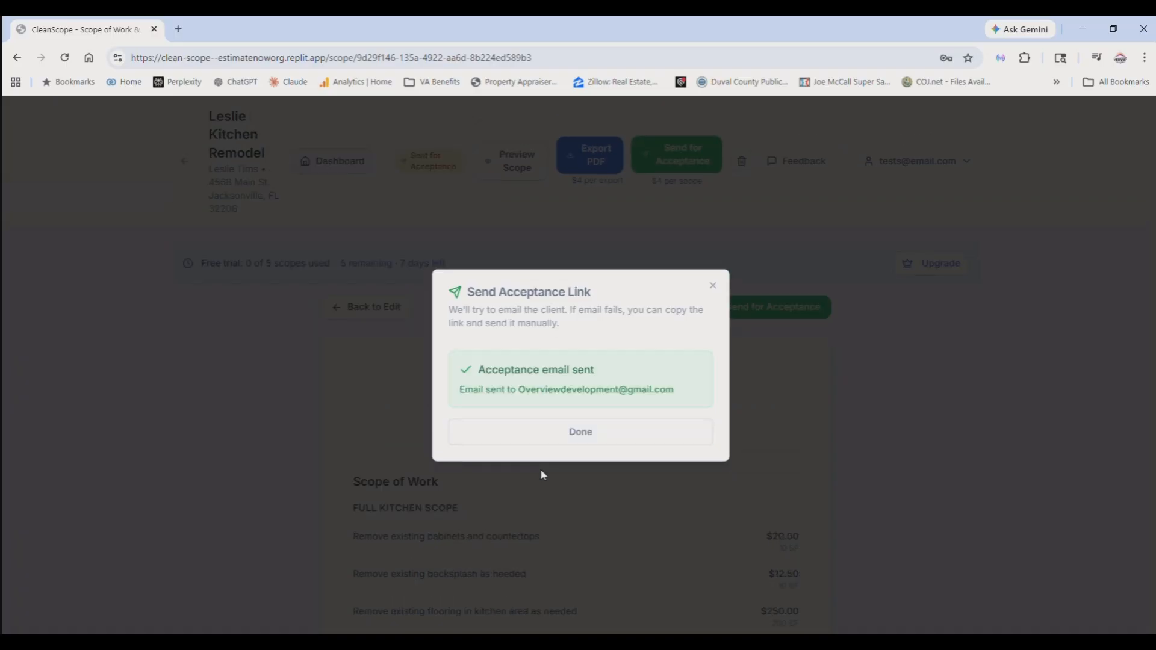
left_click(457, 424)
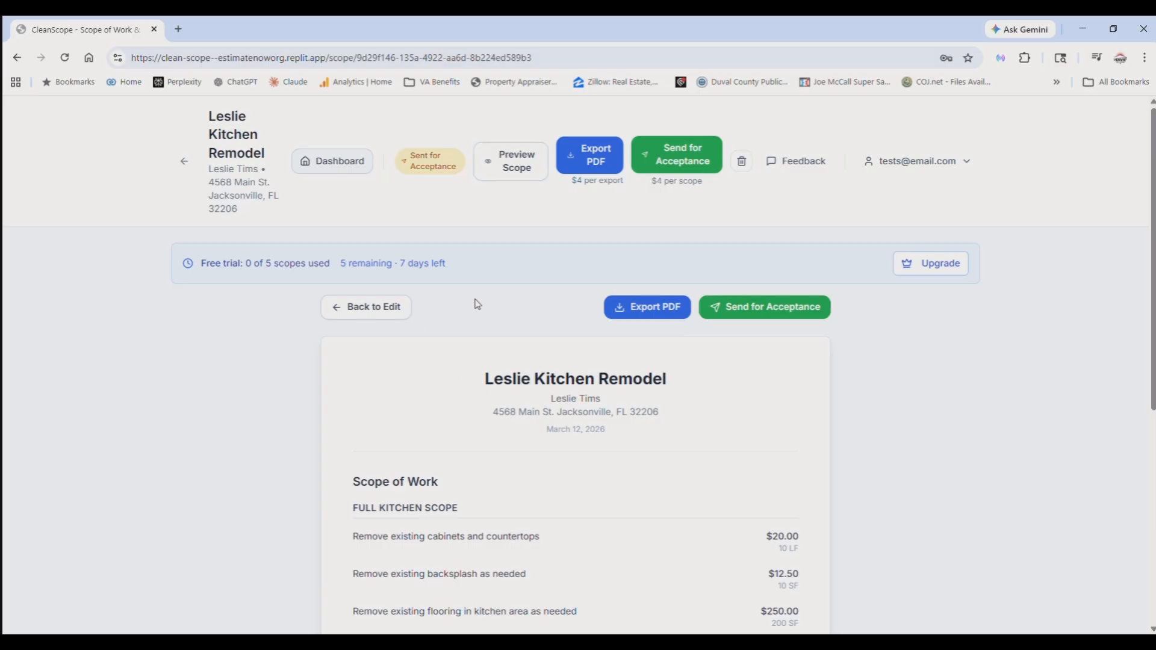